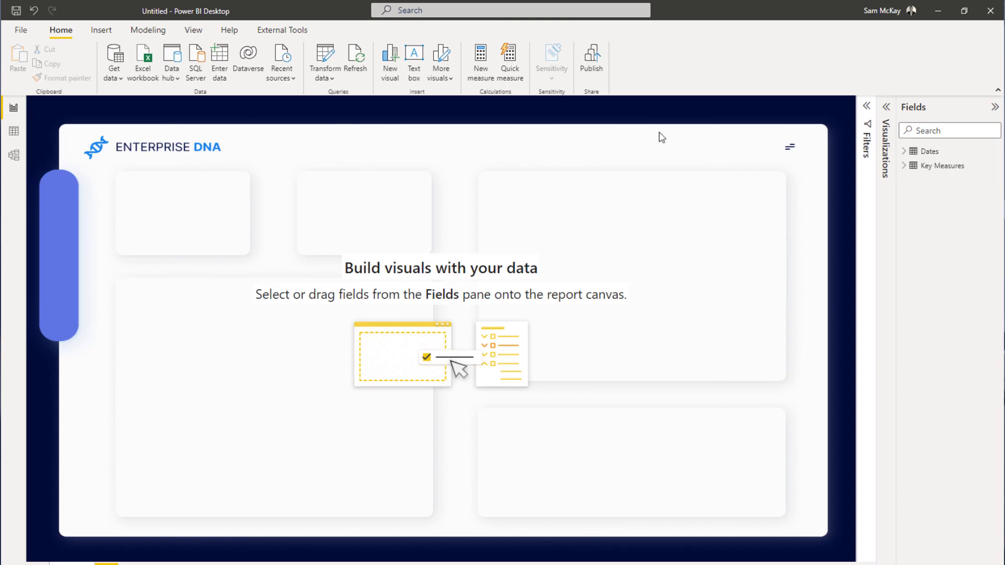
Step: Open the page formatting options and examine the canvas background settings, including the available colors
{"action": "left_click", "coordinate": [884, 108]}
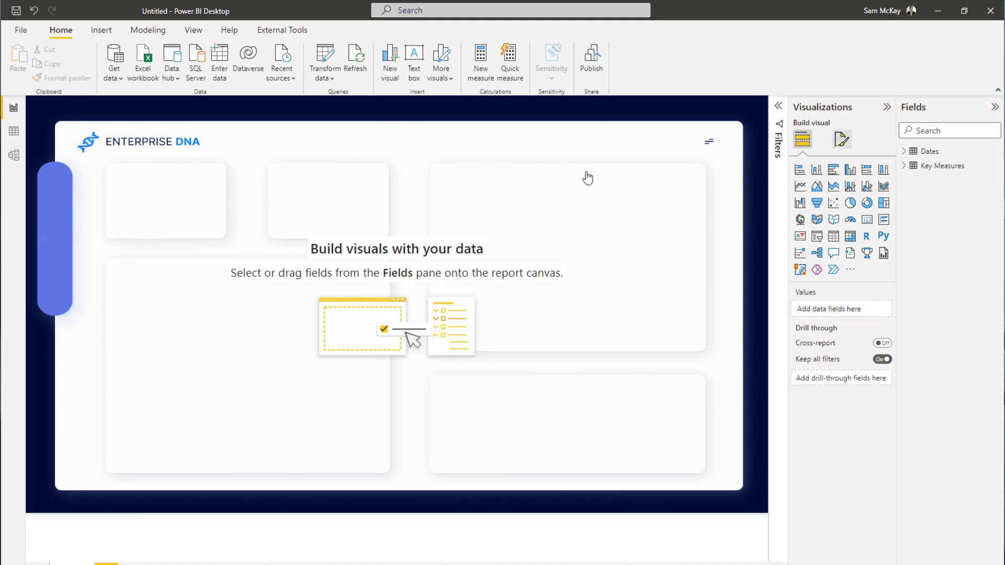
{"action": "left_click", "coordinate": [842, 139]}
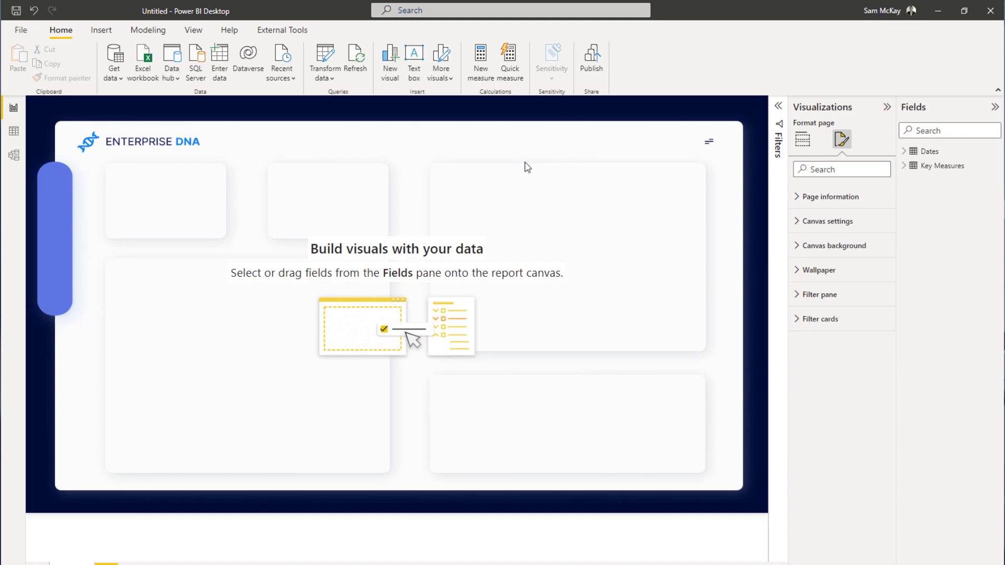
{"action": "left_click", "coordinate": [796, 246]}
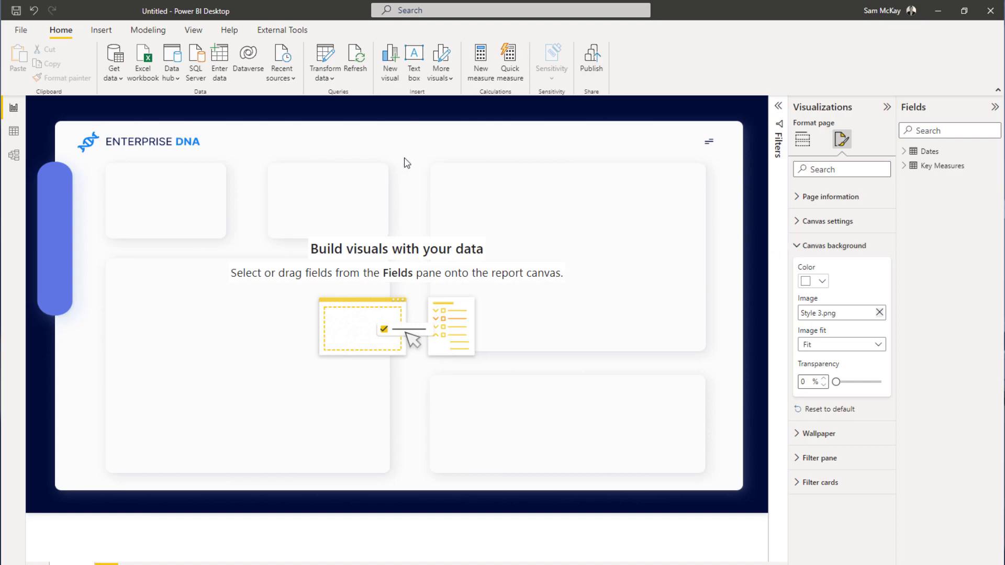
{"action": "left_click", "coordinate": [816, 281]}
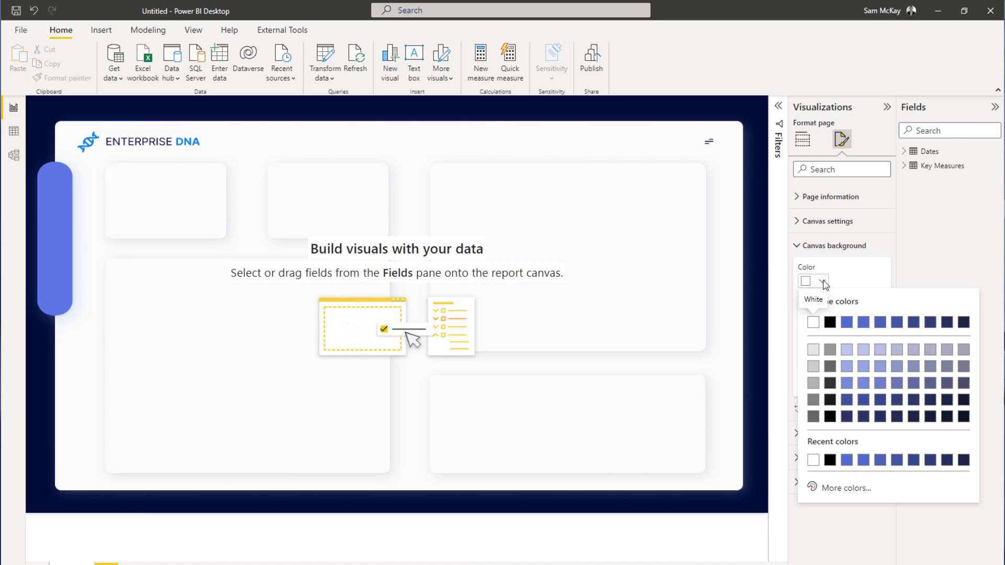
{"action": "left_click", "coordinate": [808, 281]}
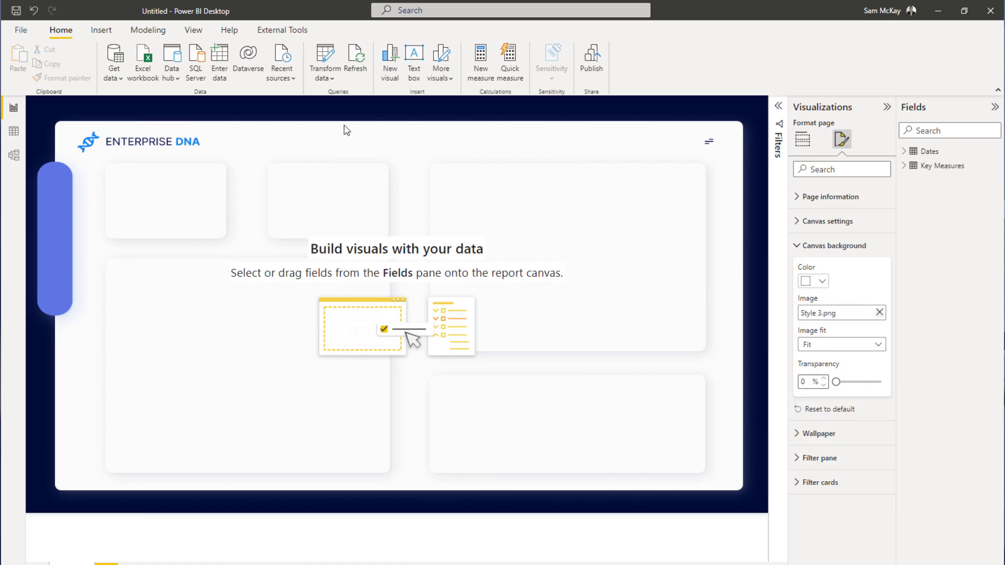
{"action": "left_click", "coordinate": [412, 178]}
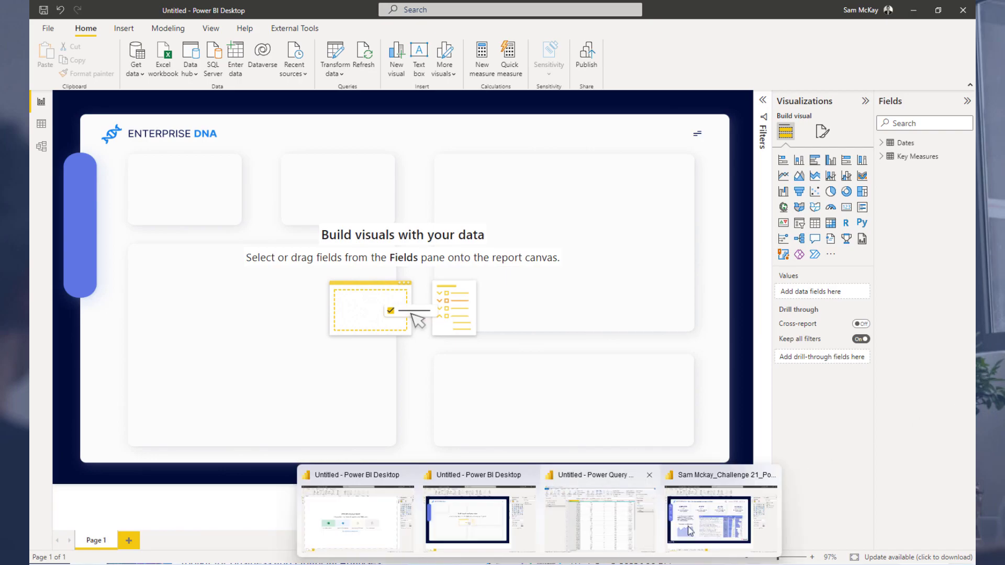
Step: Switch to the finished Challenge 21 report and view its Trends and Review pages
{"action": "left_click", "coordinate": [689, 531]}
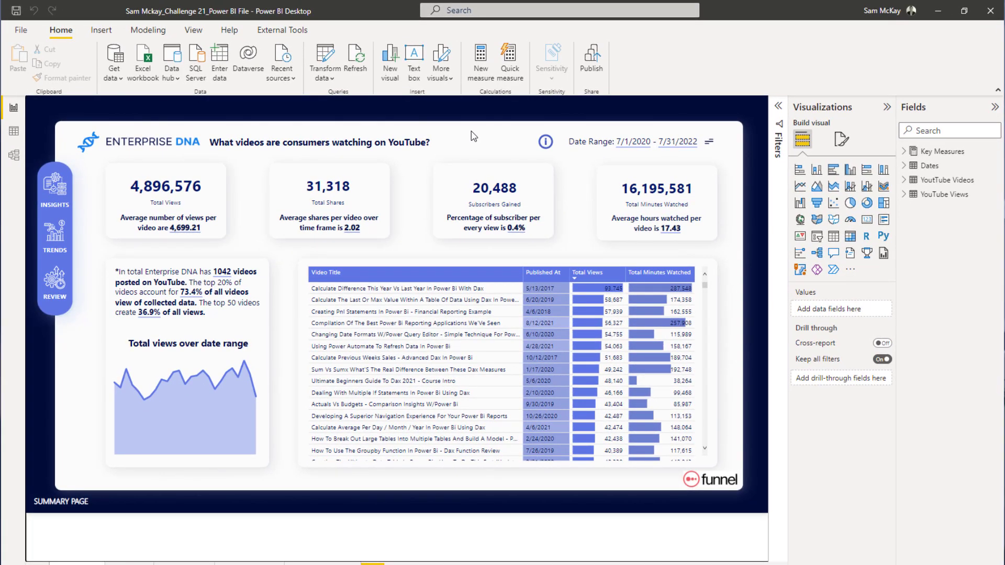
{"action": "left_click", "coordinate": [473, 137]}
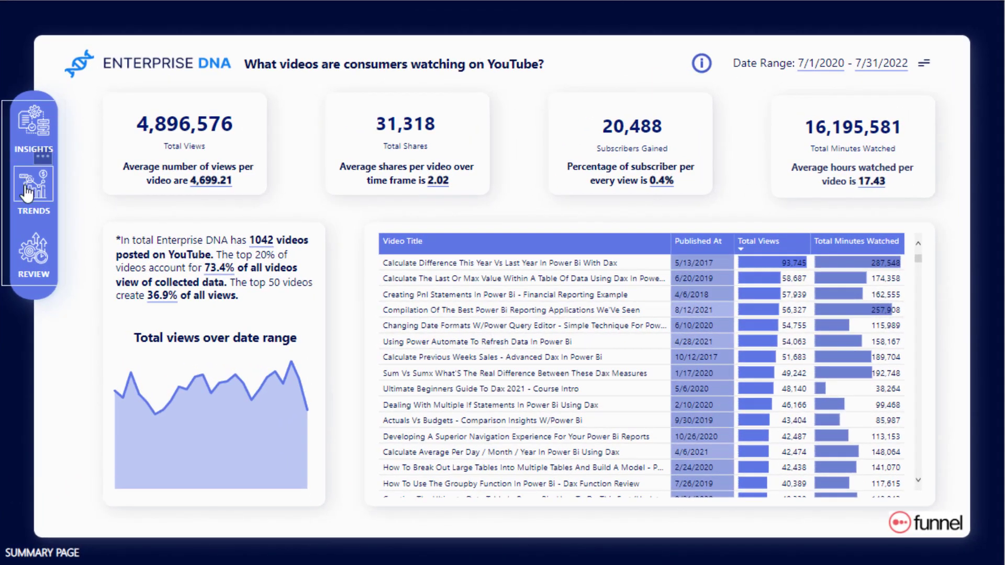
{"action": "left_click", "coordinate": [27, 193], "text": "ctrl"}
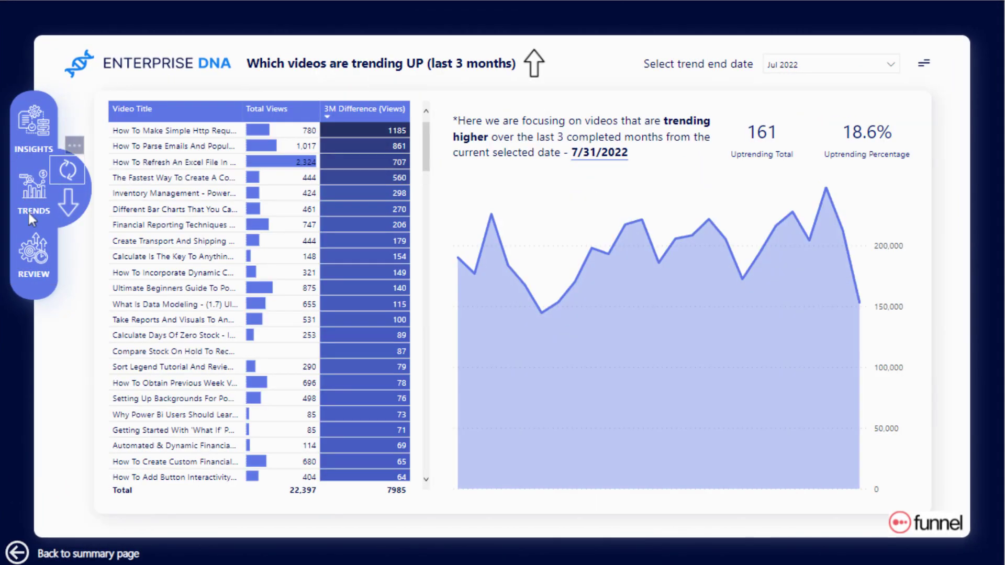
{"action": "left_click", "coordinate": [33, 256], "text": "ctrl"}
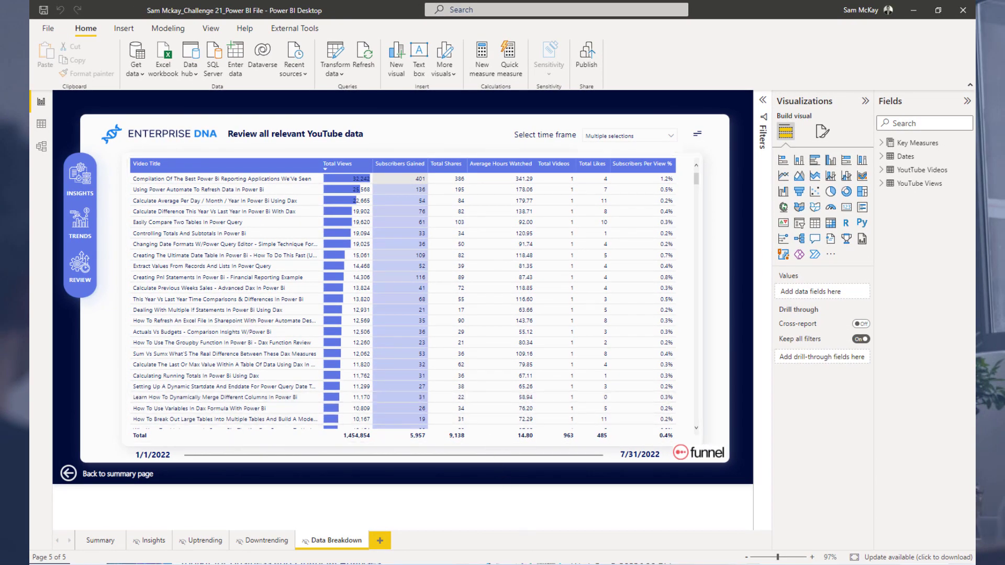
Step: Switch back to the untitled report and remove the image from the page's canvas background
{"action": "mouse_move", "coordinate": [539, 563]}
{"action": "left_click", "coordinate": [487, 524]}
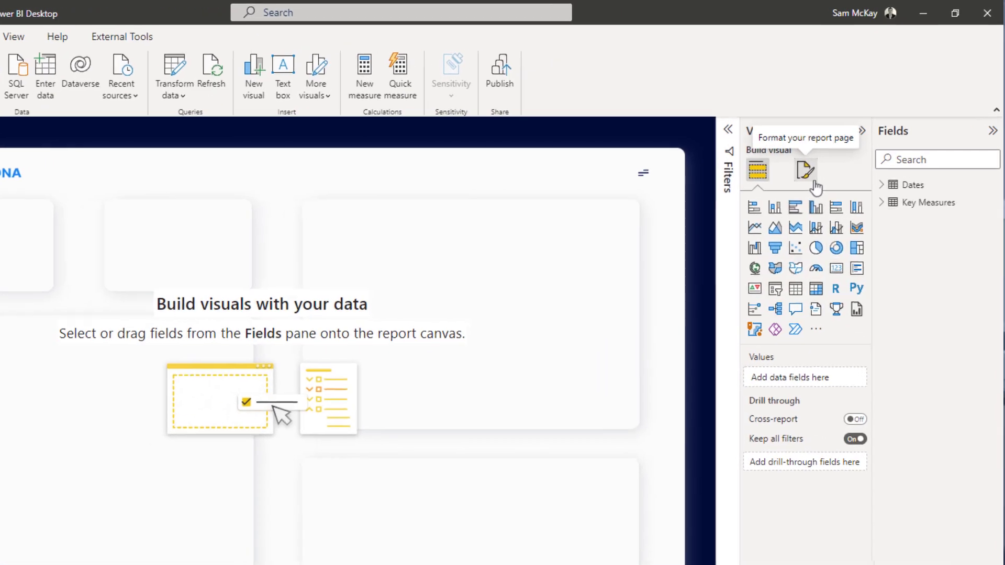
{"action": "left_click", "coordinate": [848, 149]}
{"action": "left_click", "coordinate": [841, 412]}
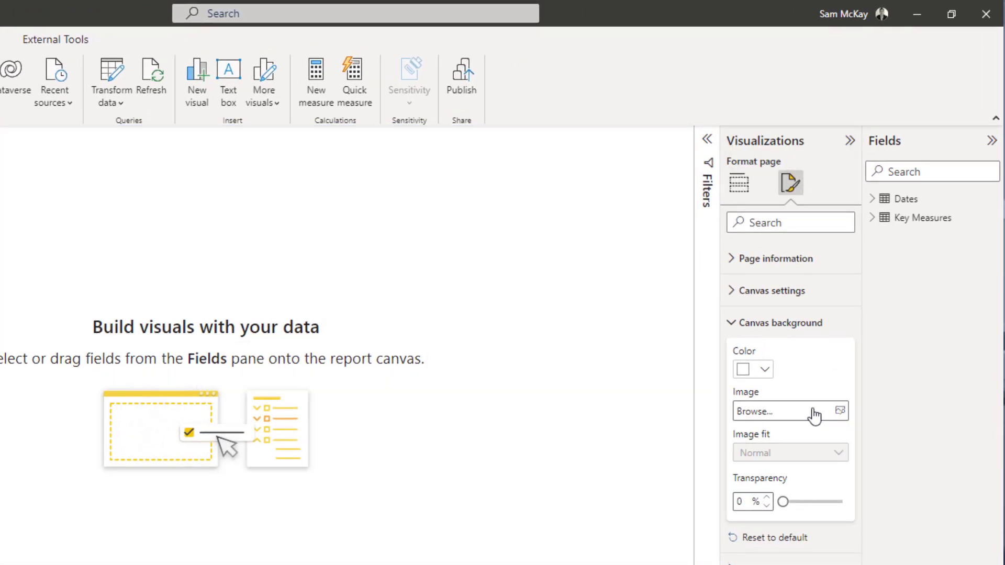
Step: Set the canvas background image to Style 5 from the eDNA PBI Light Theme folder, with the image fit set to Fit
{"action": "left_click", "coordinate": [816, 413]}
{"action": "left_click", "coordinate": [101, 181]}
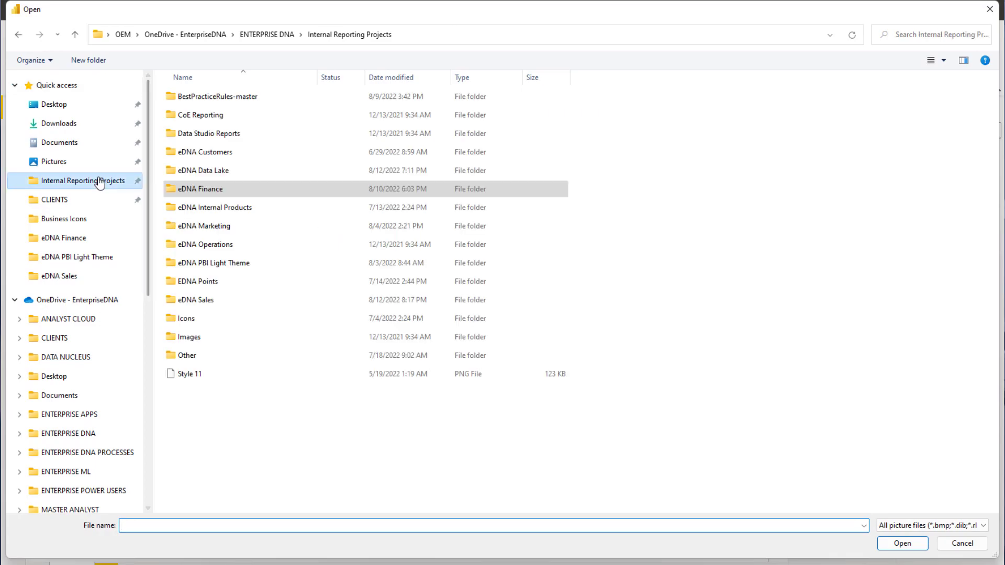
{"action": "double_click", "coordinate": [247, 263]}
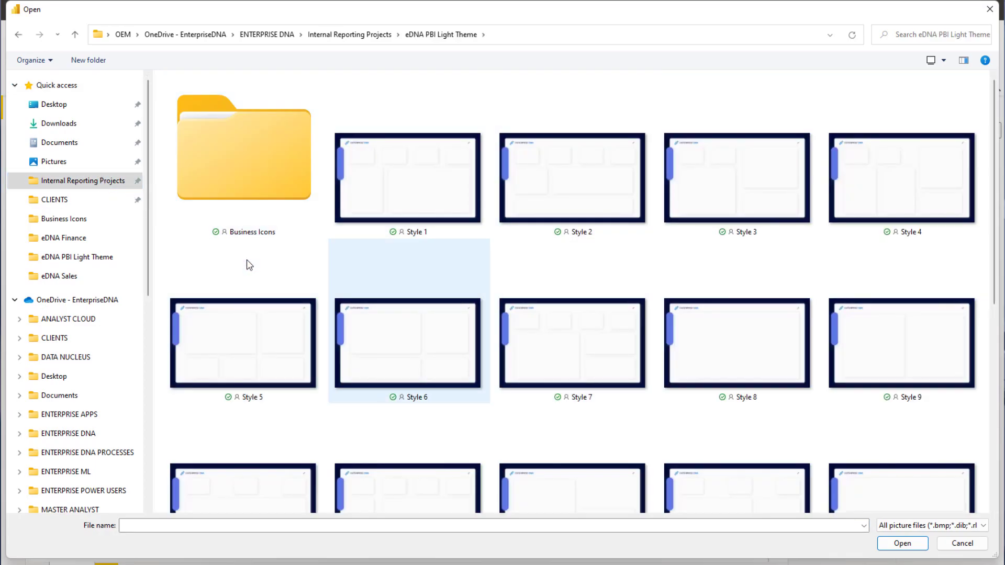
{"action": "scroll", "coordinate": [269, 253], "scroll_direction": "down", "scroll_amount": 1}
{"action": "scroll", "coordinate": [426, 168], "scroll_direction": "down", "scroll_amount": 3}
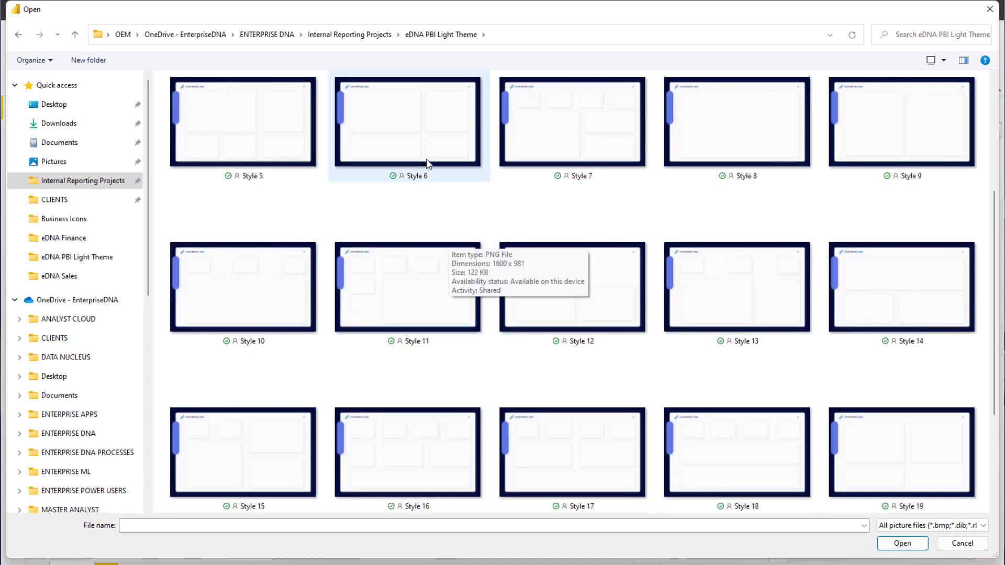
{"action": "scroll", "coordinate": [426, 162], "scroll_direction": "up", "scroll_amount": 4}
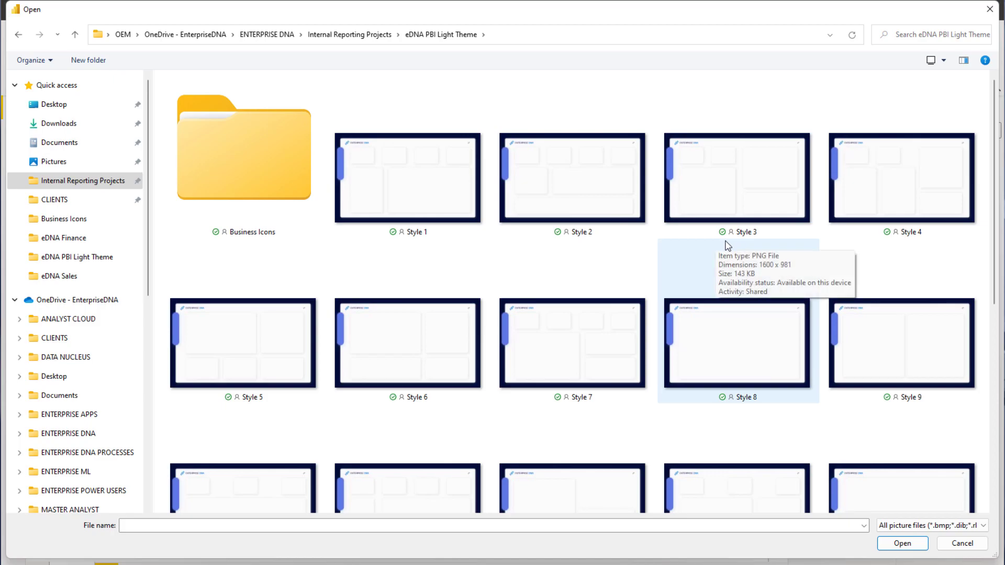
{"action": "left_click", "coordinate": [268, 328]}
{"action": "double_click", "coordinate": [268, 328]}
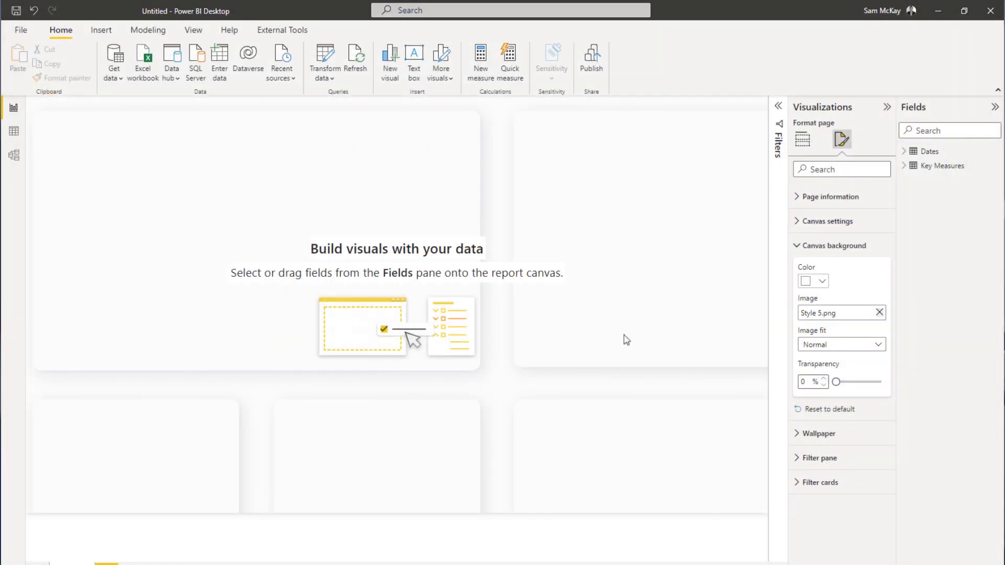
{"action": "left_click", "coordinate": [830, 345]}
{"action": "left_click", "coordinate": [835, 373]}
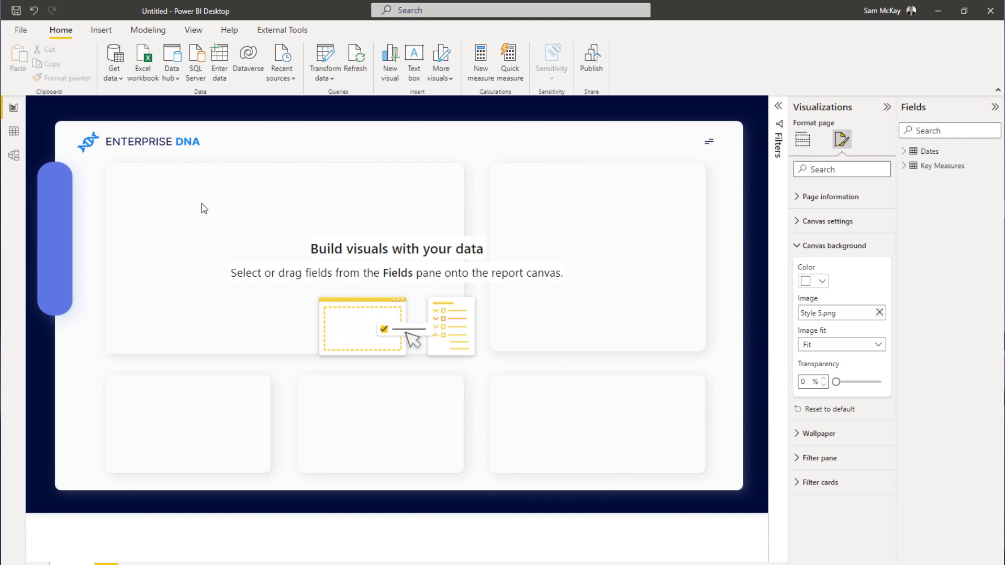
Step: Replace the canvas background image with Style 8 and set the image fit to Fit
{"action": "left_click", "coordinate": [879, 312]}
{"action": "left_click", "coordinate": [852, 317]}
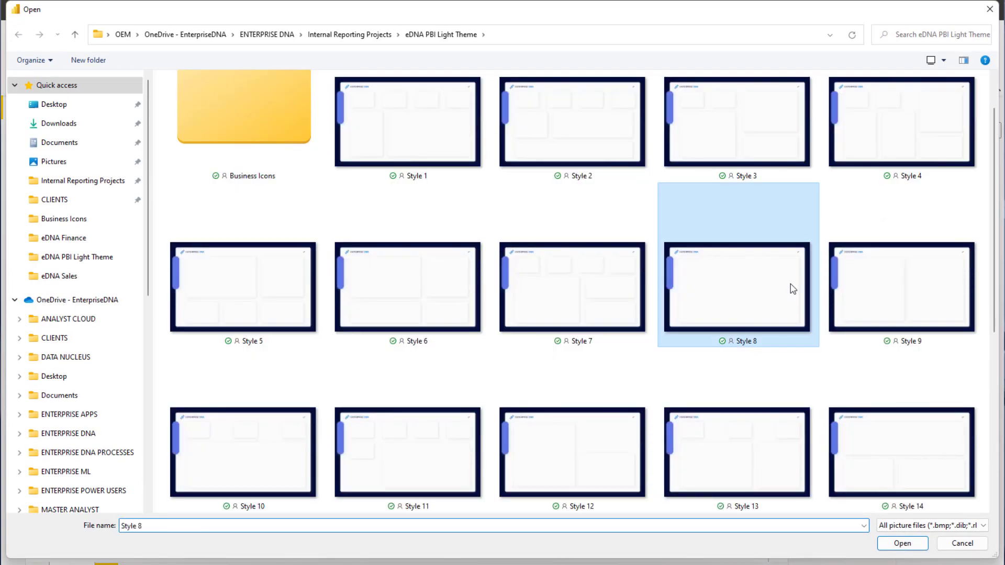
{"action": "double_click", "coordinate": [791, 288]}
{"action": "left_click", "coordinate": [841, 345]}
{"action": "left_click", "coordinate": [843, 370]}
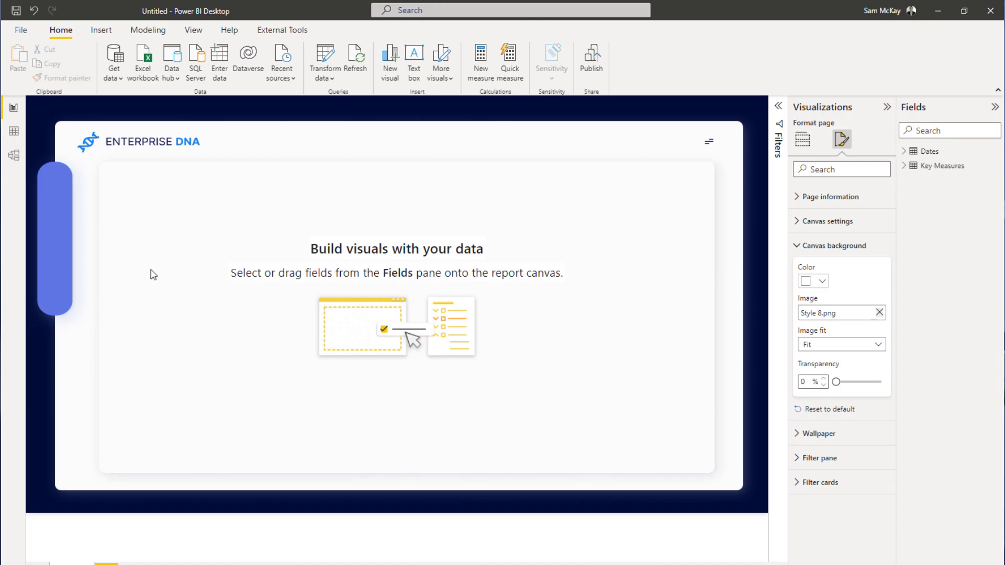
Step: Replace the canvas background image with Style 18 and set the image fit to Fit
{"action": "left_click", "coordinate": [880, 313]}
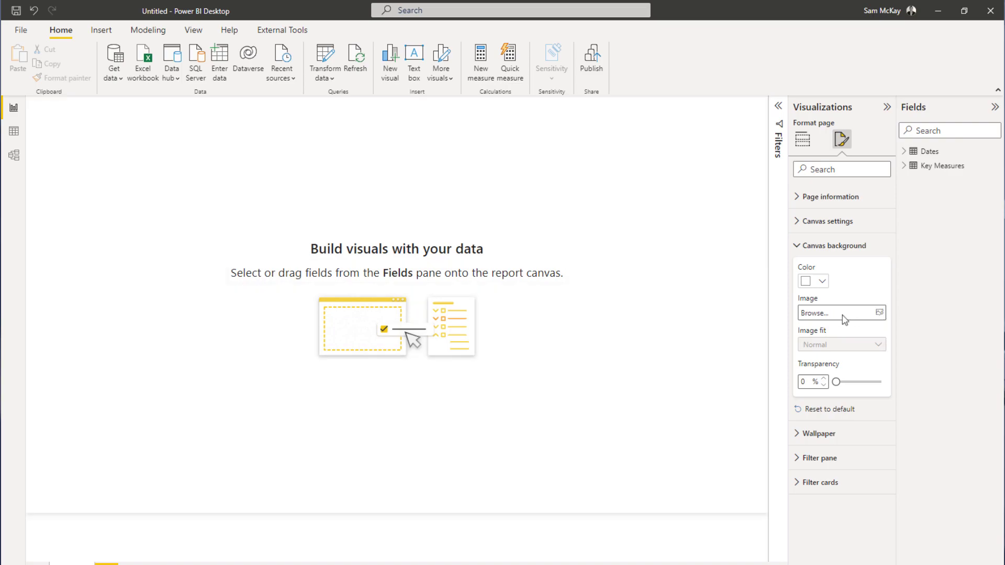
{"action": "left_click", "coordinate": [845, 314]}
{"action": "scroll", "coordinate": [526, 322], "scroll_direction": "down", "scroll_amount": 5}
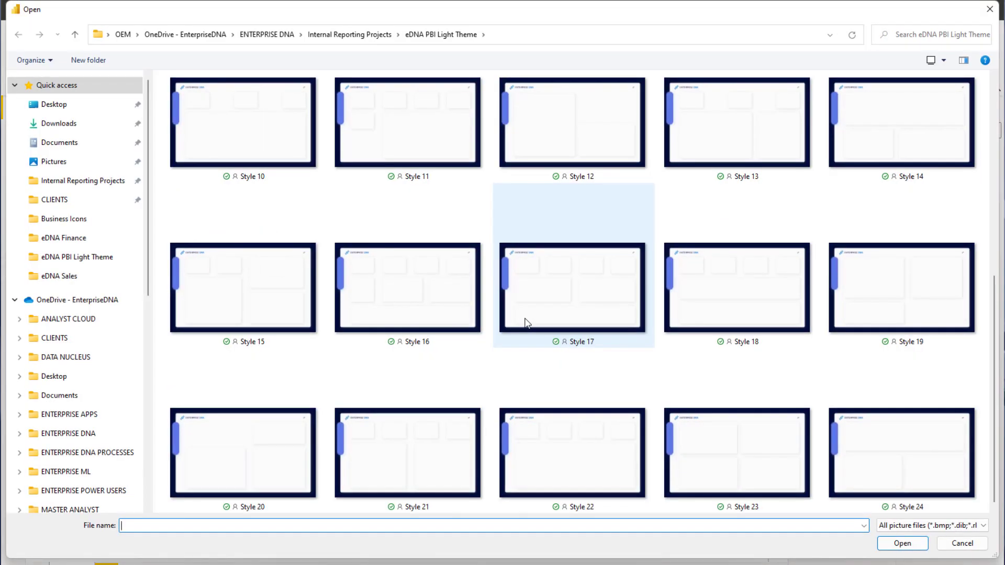
{"action": "double_click", "coordinate": [721, 299]}
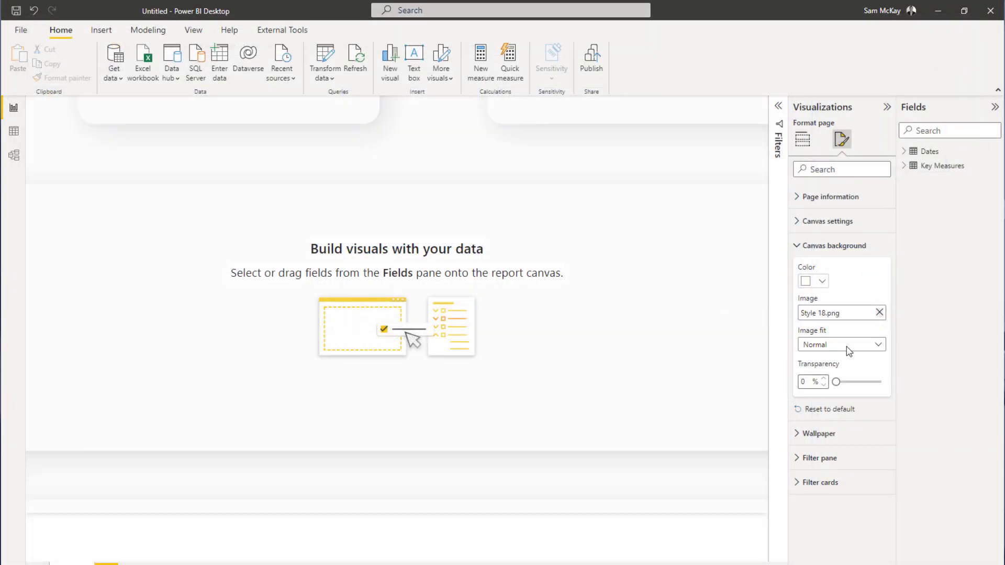
{"action": "left_click", "coordinate": [847, 346]}
{"action": "left_click", "coordinate": [843, 371]}
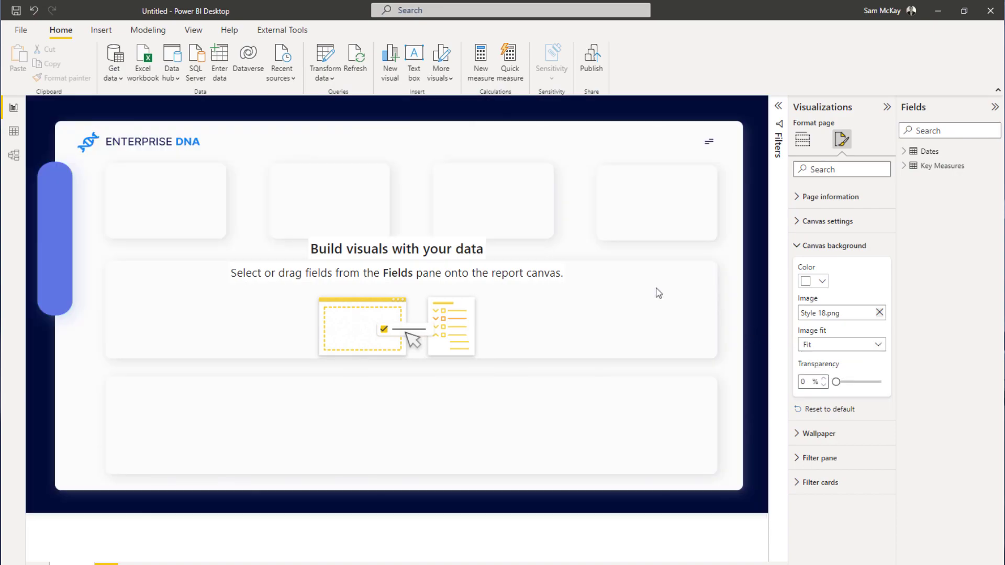
{"action": "left_click", "coordinate": [339, 152]}
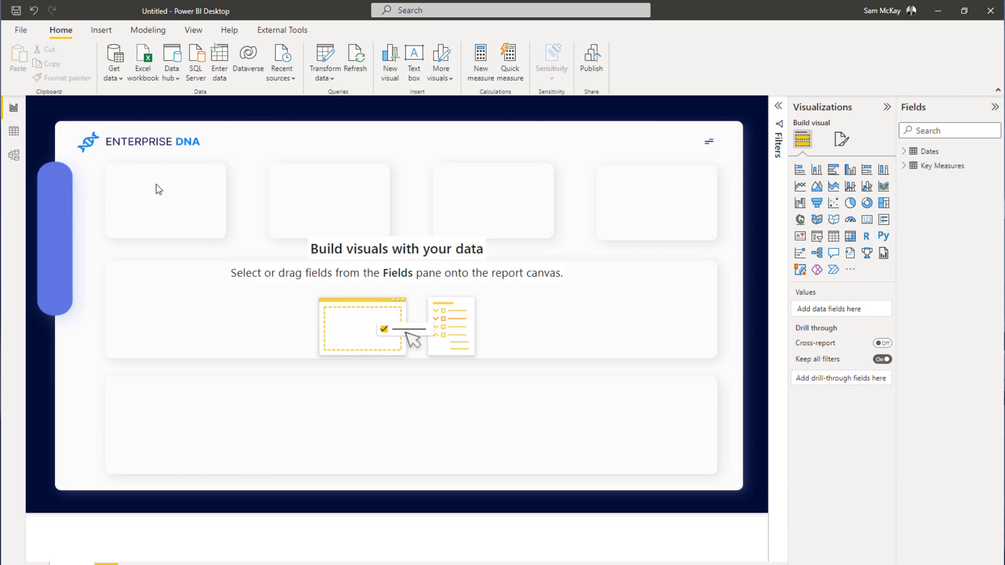
Step: Look through the shapes available for insertion on the report page without adding one
{"action": "left_click", "coordinate": [148, 30]}
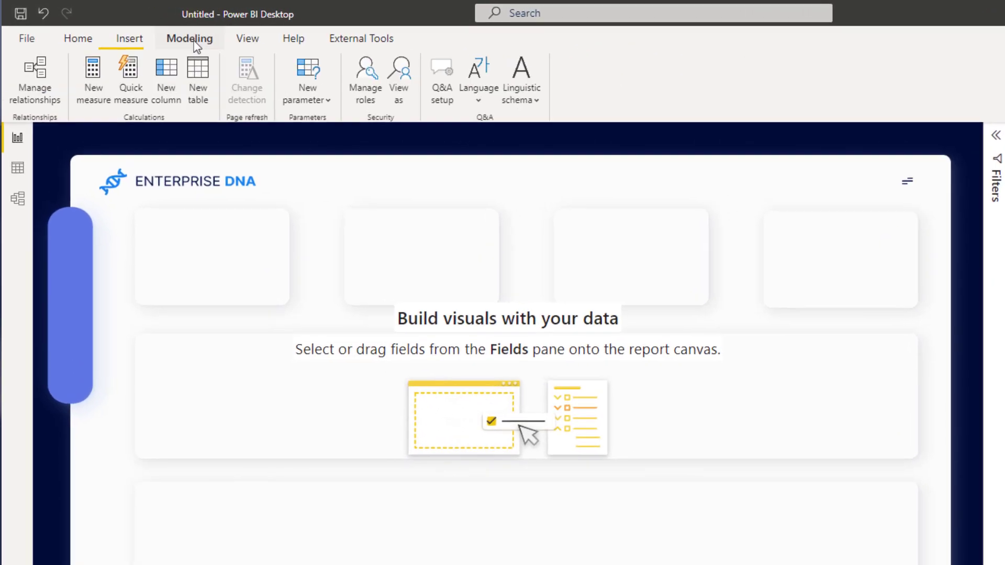
{"action": "left_click", "coordinate": [143, 45]}
{"action": "left_click", "coordinate": [579, 100]}
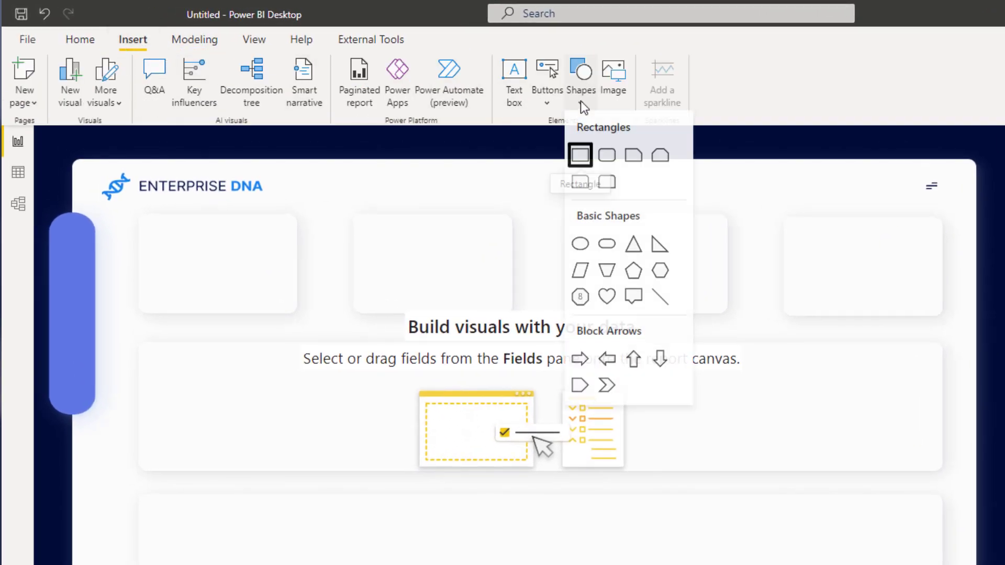
{"action": "key", "text": "Down"}
{"action": "key", "text": "Right"}
{"action": "key", "text": "Right"}
{"action": "left_click", "coordinate": [762, 195]}
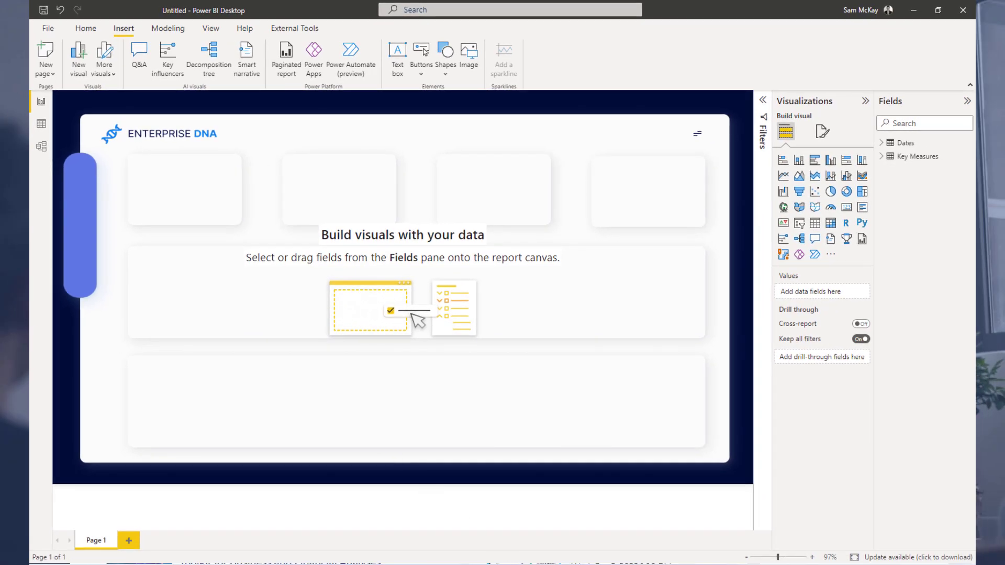
Step: Switch to the finished Challenge 21 report and view its Summary page
{"action": "mouse_move", "coordinate": [538, 563]}
{"action": "left_click", "coordinate": [717, 506]}
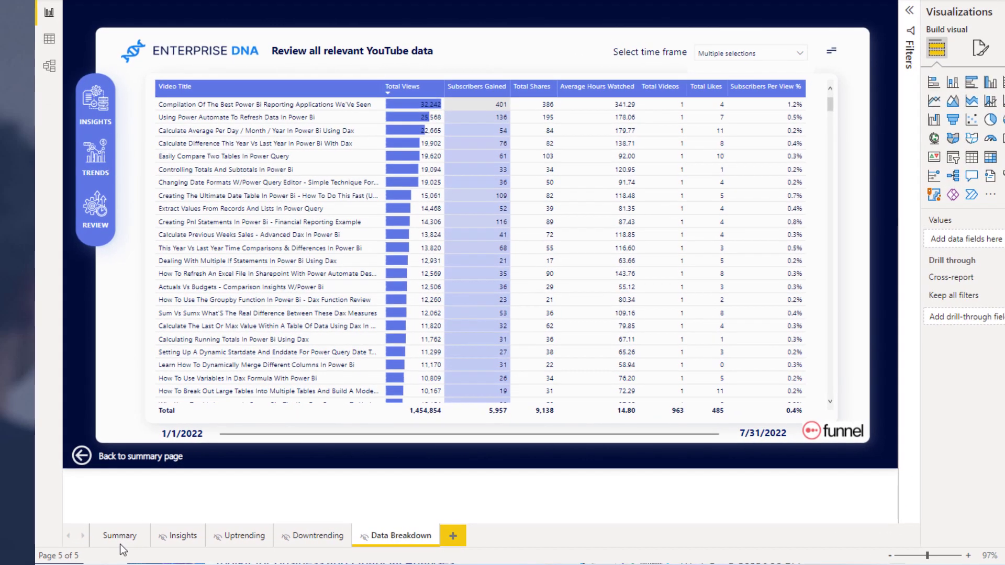
{"action": "left_click", "coordinate": [121, 545]}
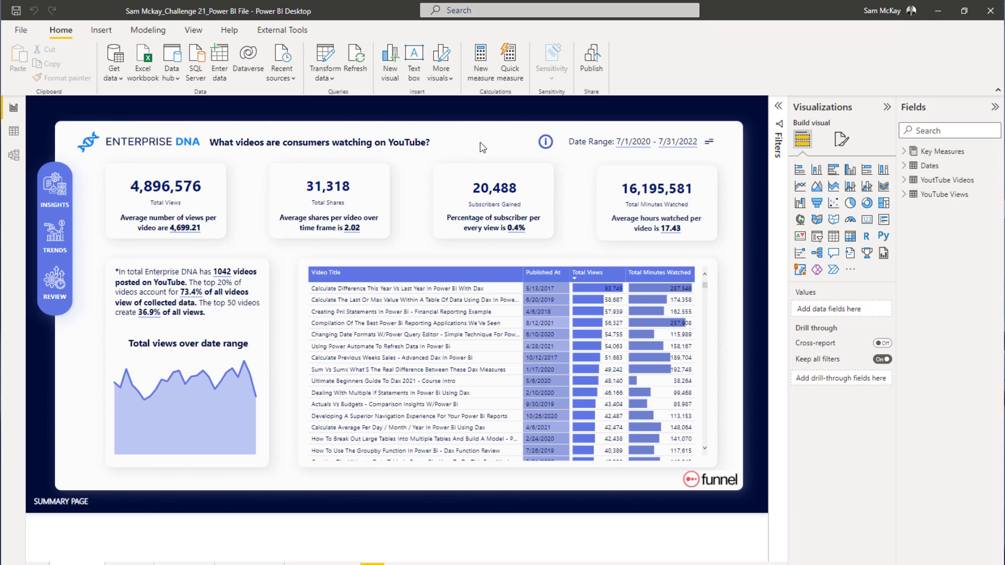
Step: Examine the name and color settings of the report's current theme, leaving them without applying changes
{"action": "left_click", "coordinate": [184, 31]}
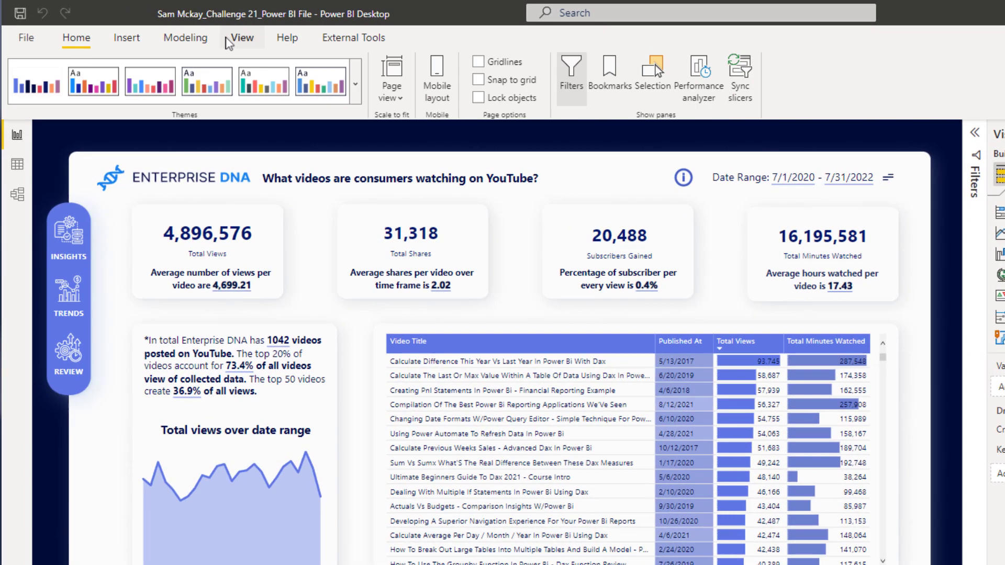
{"action": "left_click", "coordinate": [355, 84]}
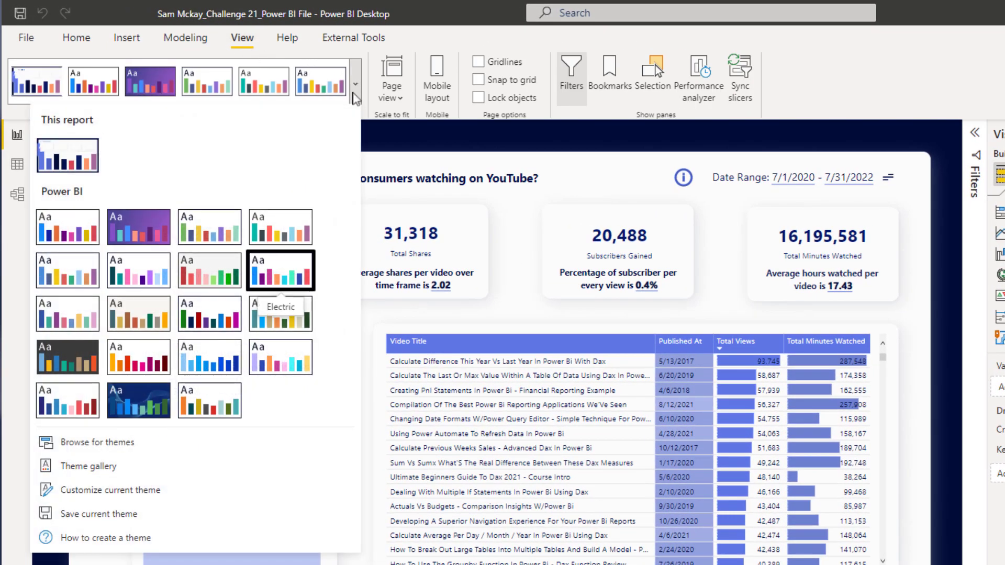
{"action": "left_click", "coordinate": [153, 495]}
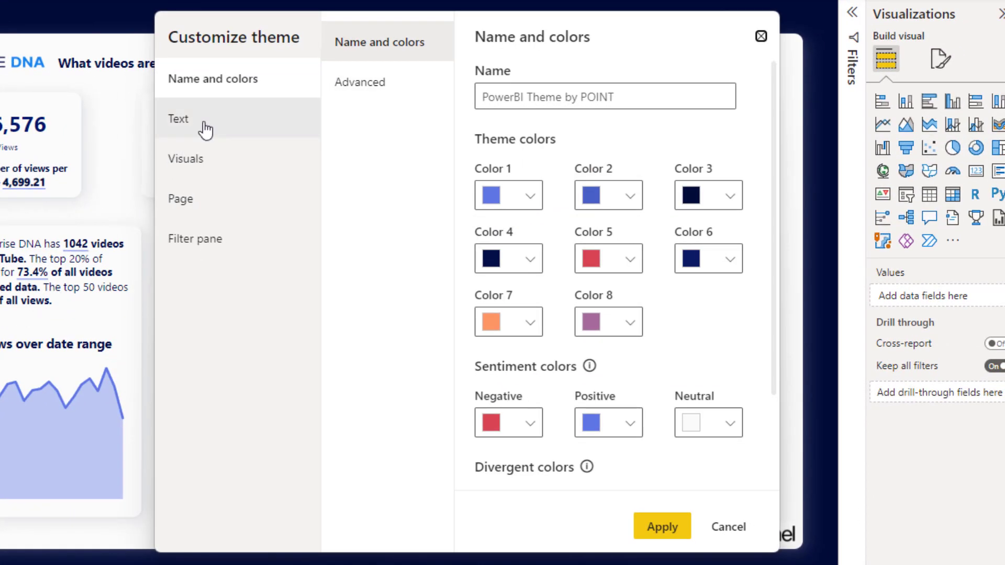
{"action": "left_click", "coordinate": [725, 528]}
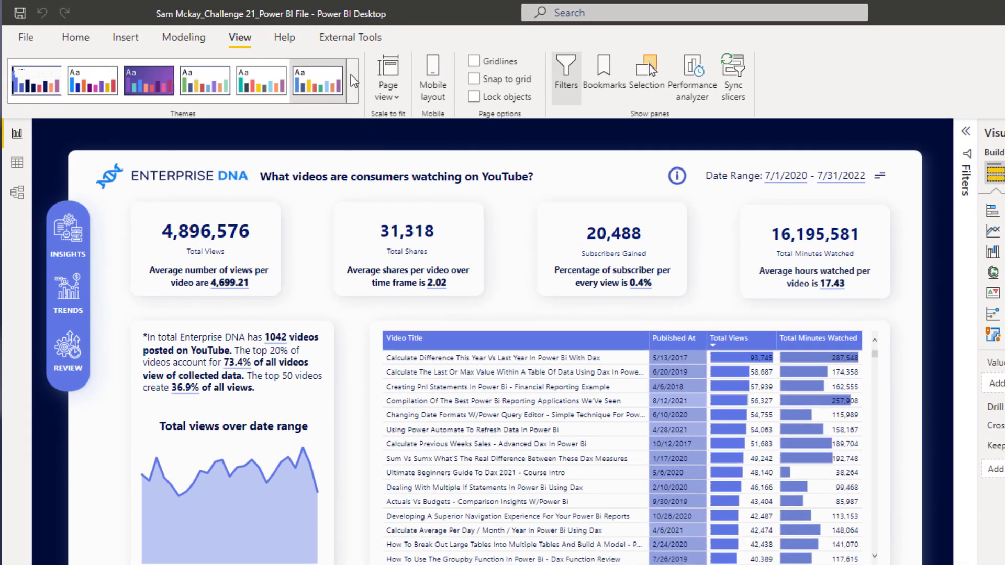
{"action": "left_click", "coordinate": [353, 81]}
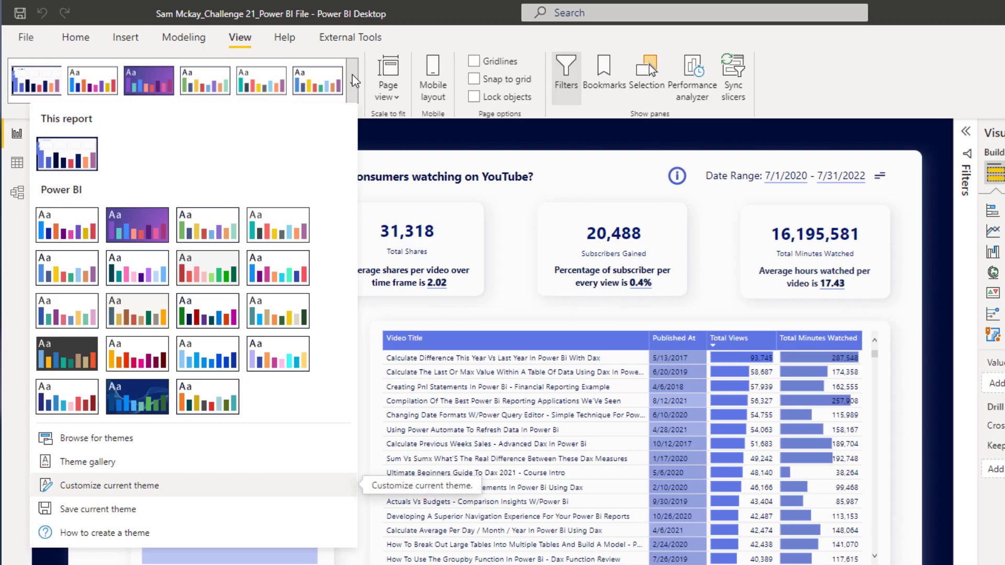
{"action": "left_click", "coordinate": [394, 182]}
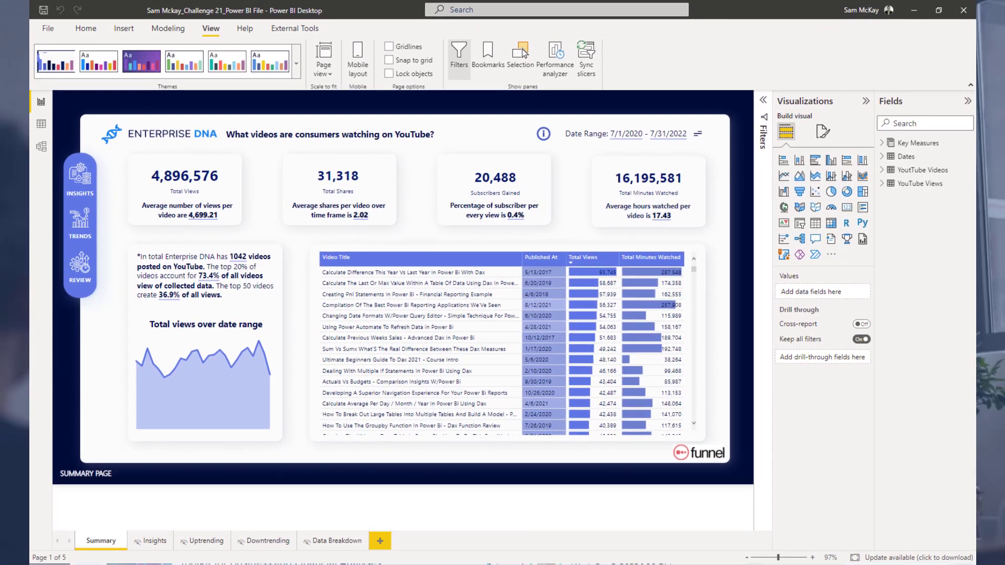
Step: Switch to the Enterprise DNA dashboard in Chrome, open Analyst Hub and look over its apps
{"action": "mouse_move", "coordinate": [438, 560]}
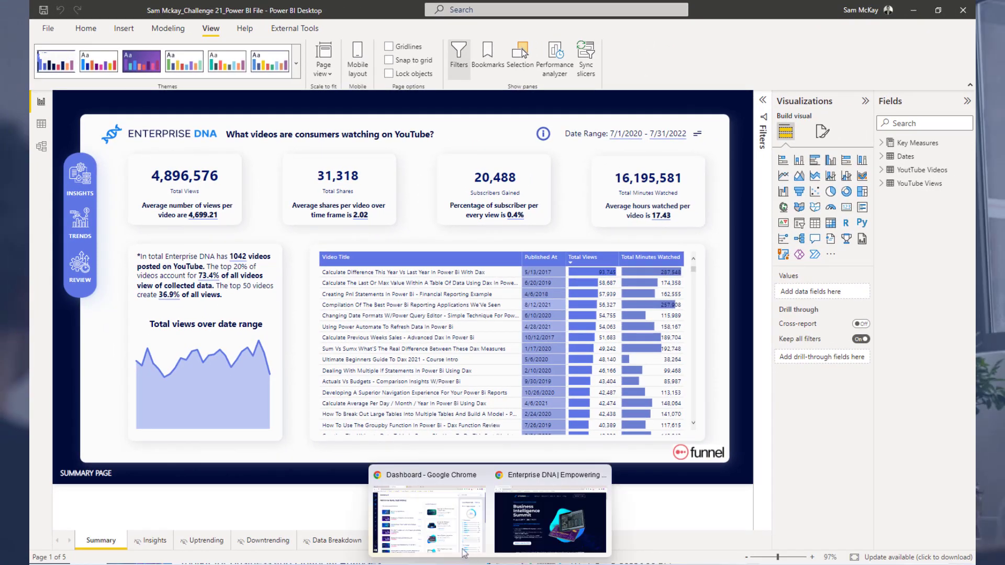
{"action": "left_click", "coordinate": [438, 511]}
{"action": "left_click", "coordinate": [50, 82]}
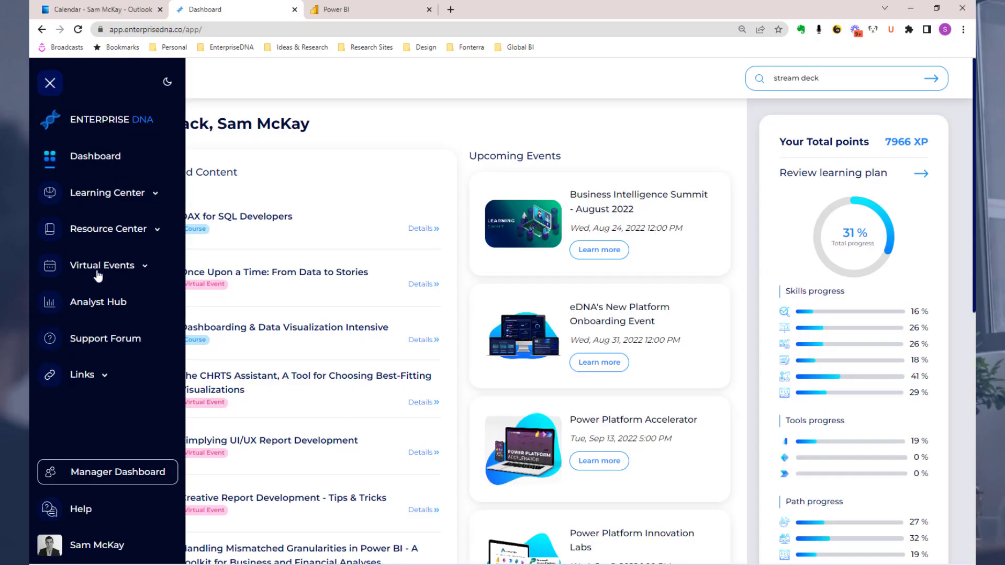
{"action": "left_click", "coordinate": [104, 303]}
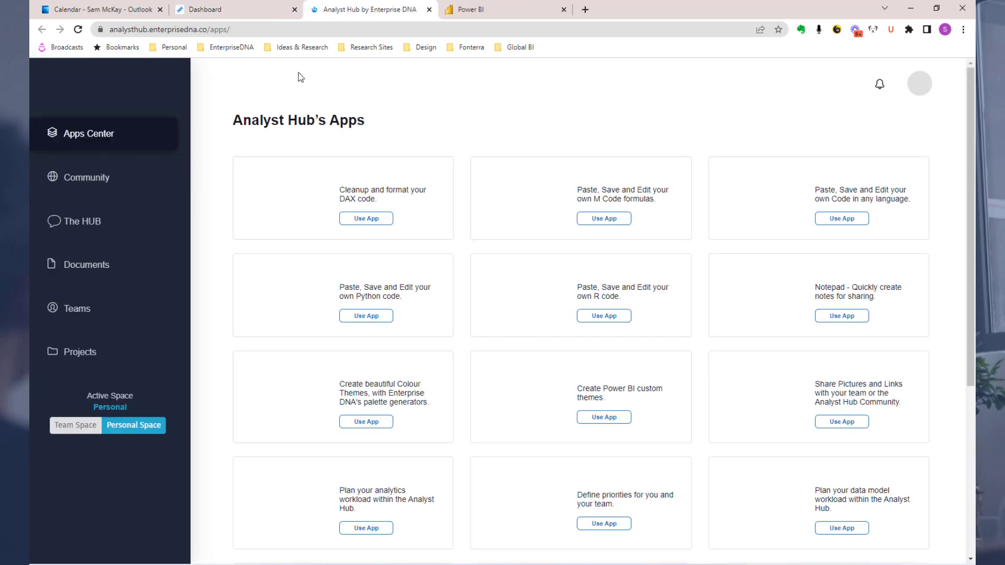
{"action": "scroll", "coordinate": [298, 77], "scroll_direction": "down", "scroll_amount": 1}
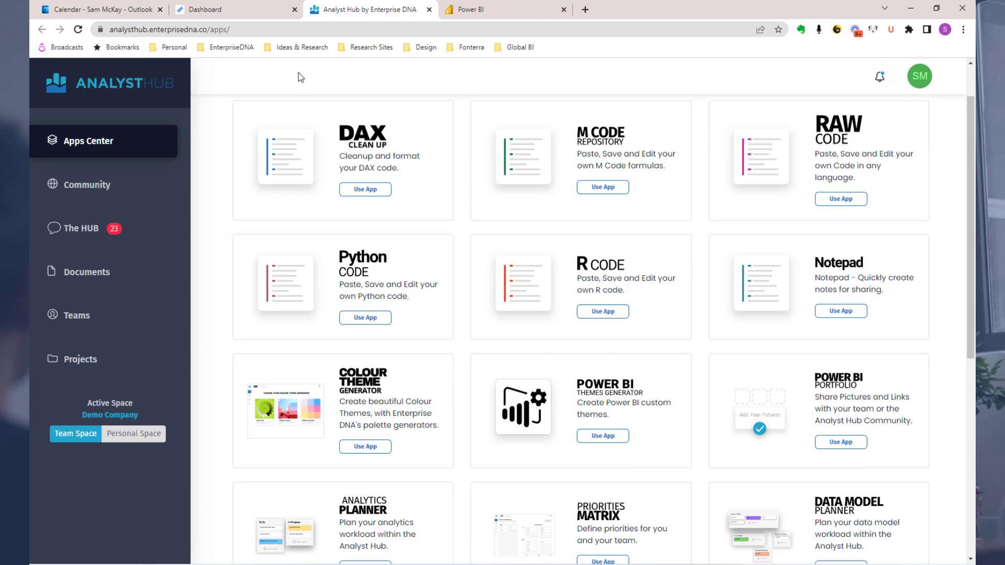
{"action": "scroll", "coordinate": [300, 79], "scroll_direction": "up", "scroll_amount": 1}
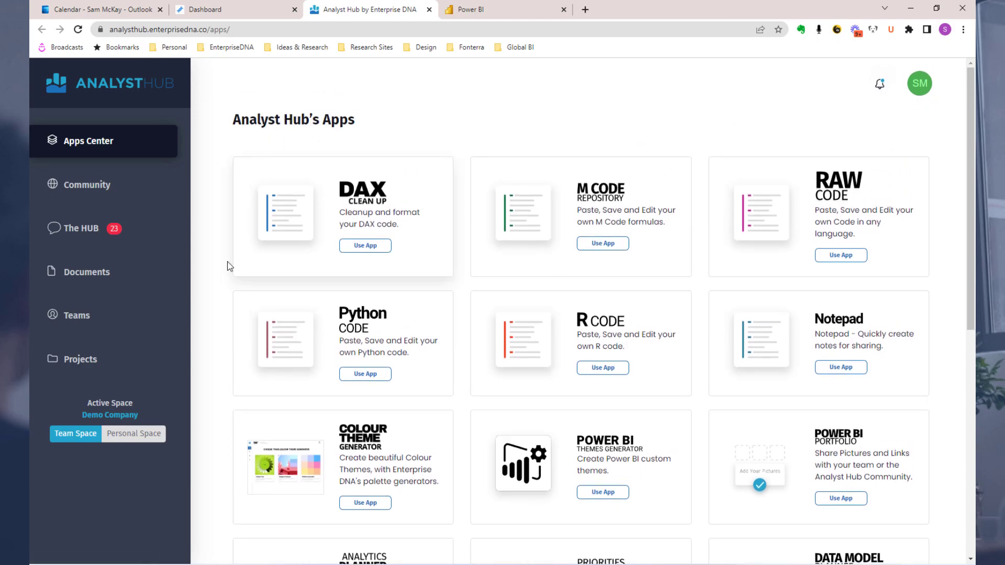
Step: Open the Power BI Themes Generator app from Analyst Hub
{"action": "left_click", "coordinate": [228, 10]}
{"action": "left_click", "coordinate": [341, 7]}
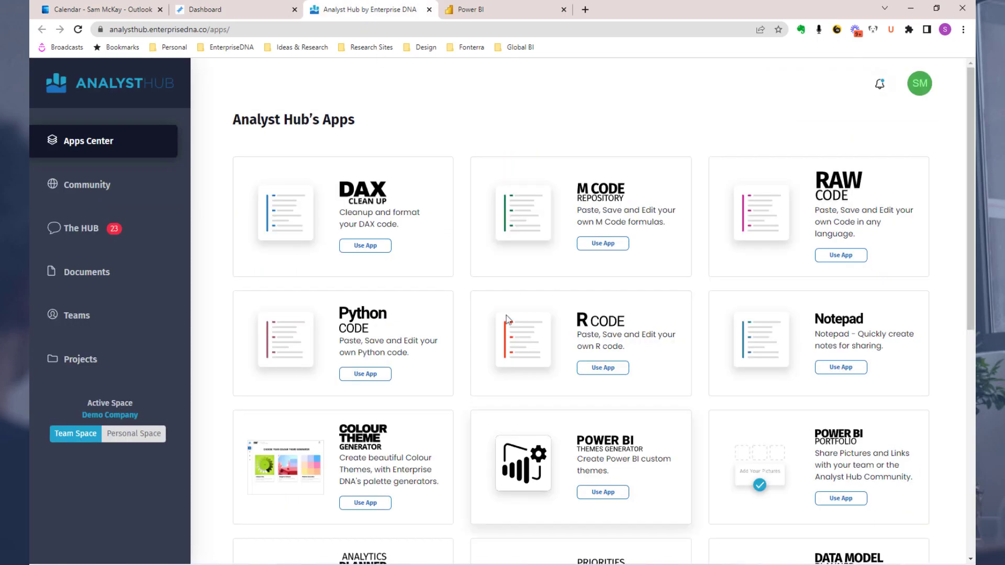
{"action": "left_click", "coordinate": [597, 492]}
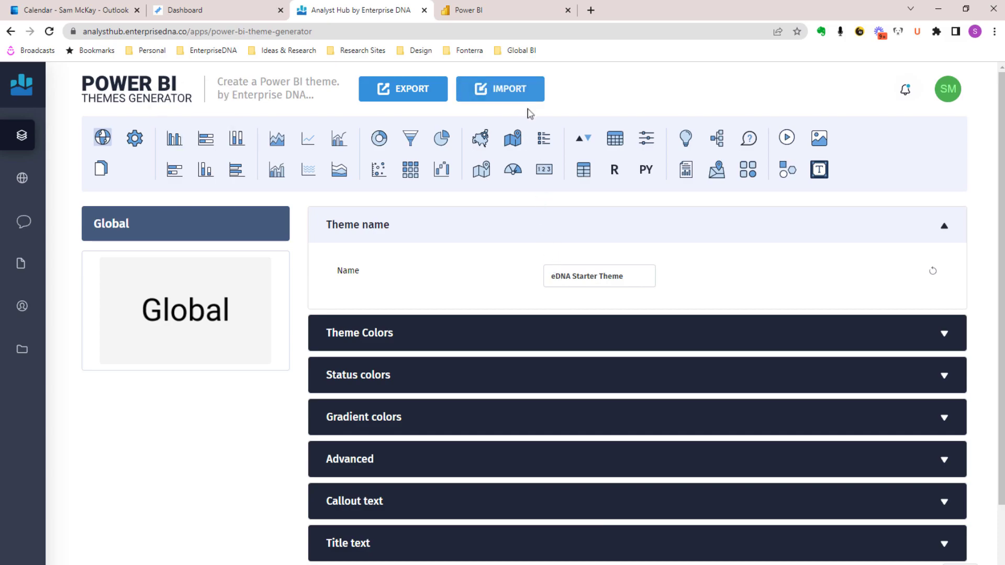
Step: Examine the Theme Colors in the global theme settings and leave the Theme Colors and Theme name sections collapsed
{"action": "left_click", "coordinate": [599, 339]}
{"action": "scroll", "coordinate": [600, 335], "scroll_direction": "down", "scroll_amount": 1}
{"action": "scroll", "coordinate": [599, 335], "scroll_direction": "down", "scroll_amount": 5}
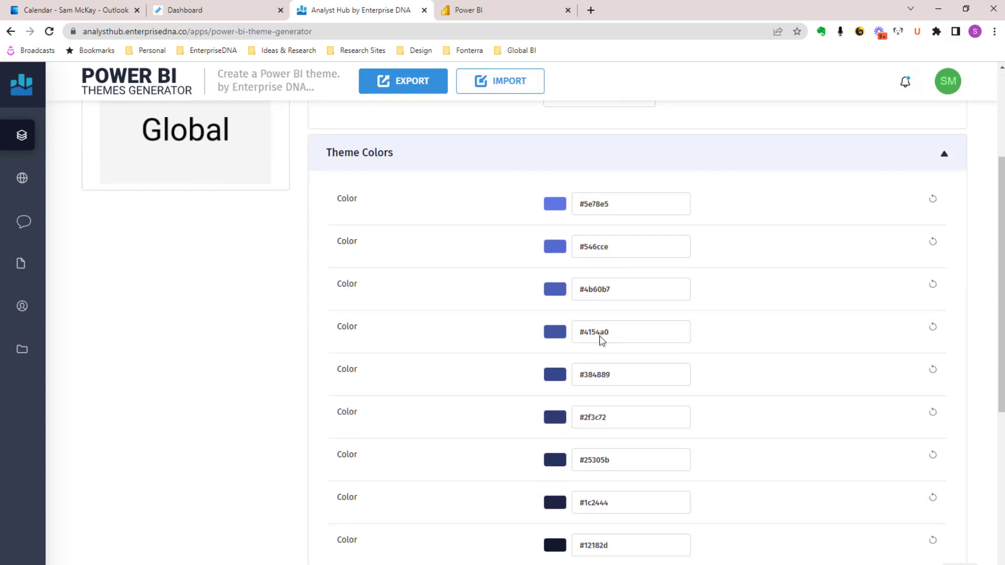
{"action": "scroll", "coordinate": [610, 341], "scroll_direction": "up", "scroll_amount": 8}
{"action": "left_click", "coordinate": [612, 348]}
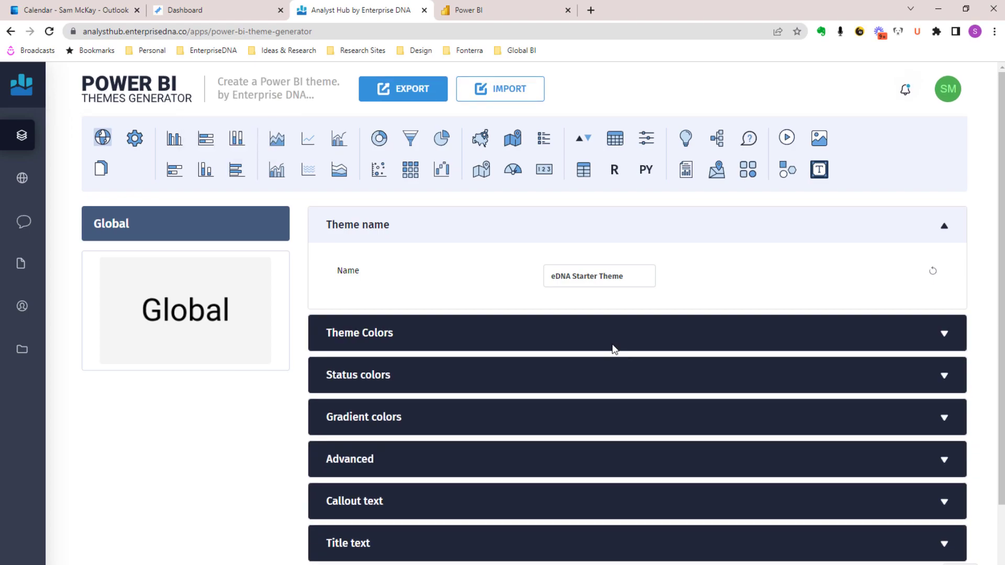
{"action": "left_click", "coordinate": [626, 239]}
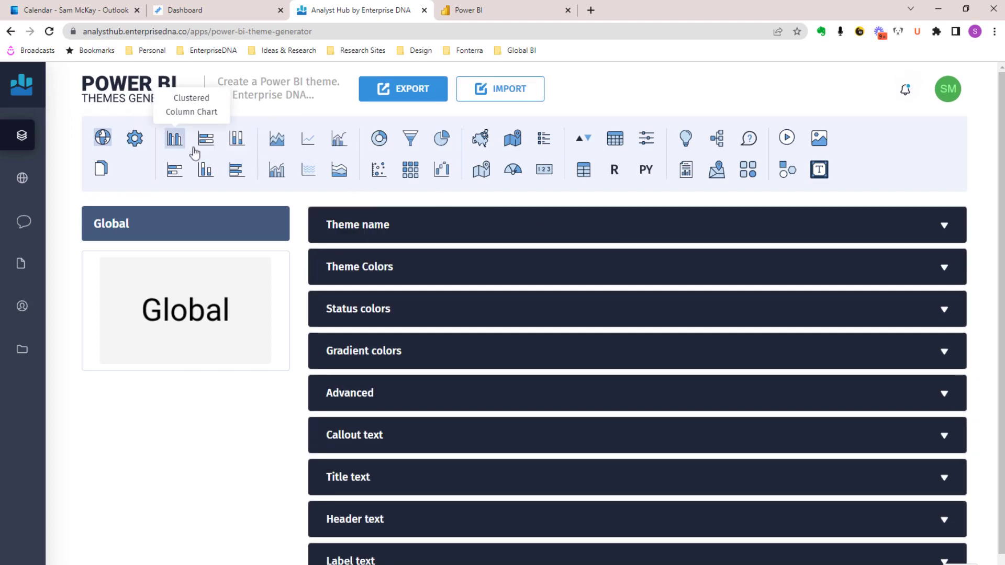
Step: Turn off the X-axis title in the theme settings for clustered column charts
{"action": "left_click", "coordinate": [176, 148]}
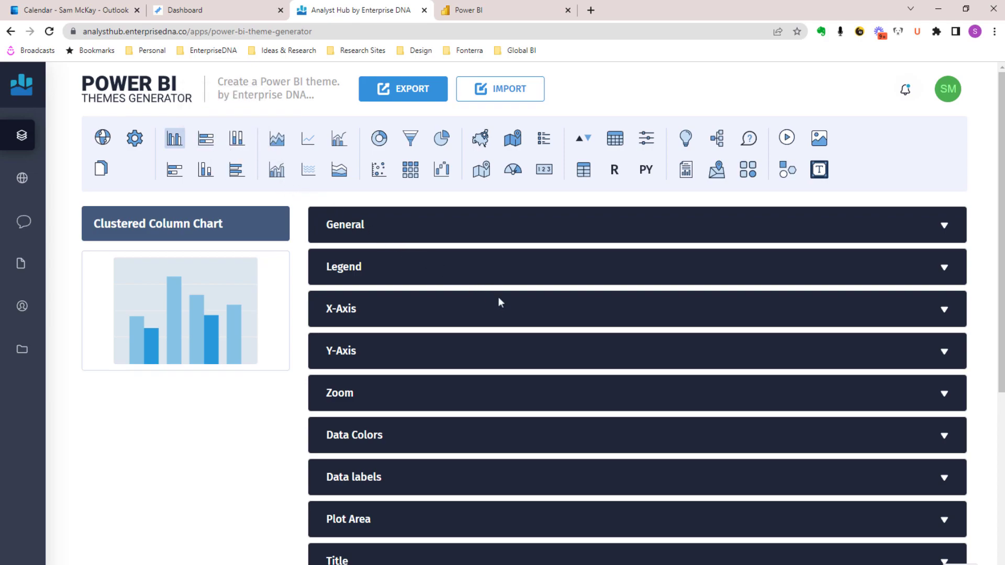
{"action": "left_click", "coordinate": [522, 316]}
{"action": "scroll", "coordinate": [523, 316], "scroll_direction": "down", "scroll_amount": 4}
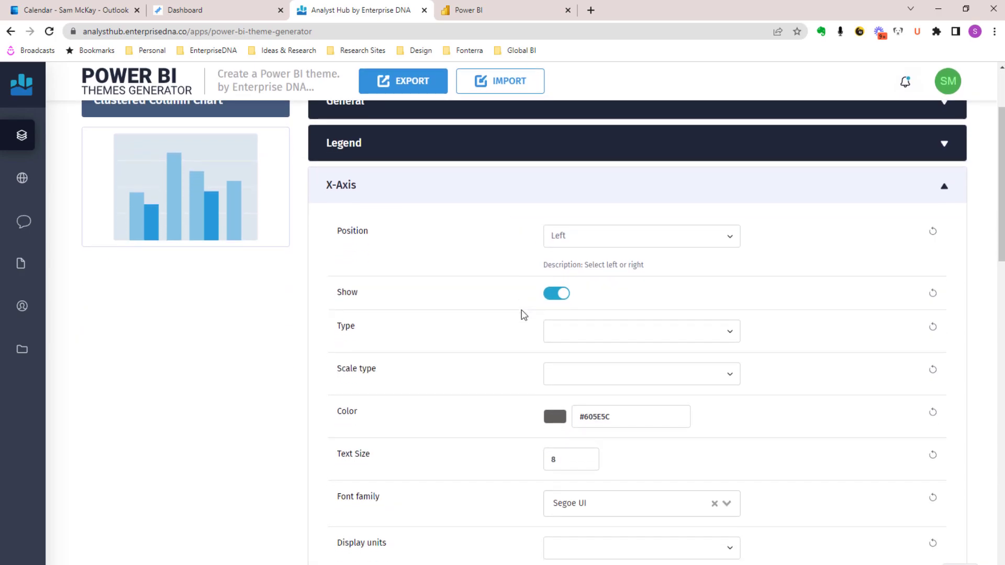
{"action": "scroll", "coordinate": [523, 316], "scroll_direction": "up", "scroll_amount": 3}
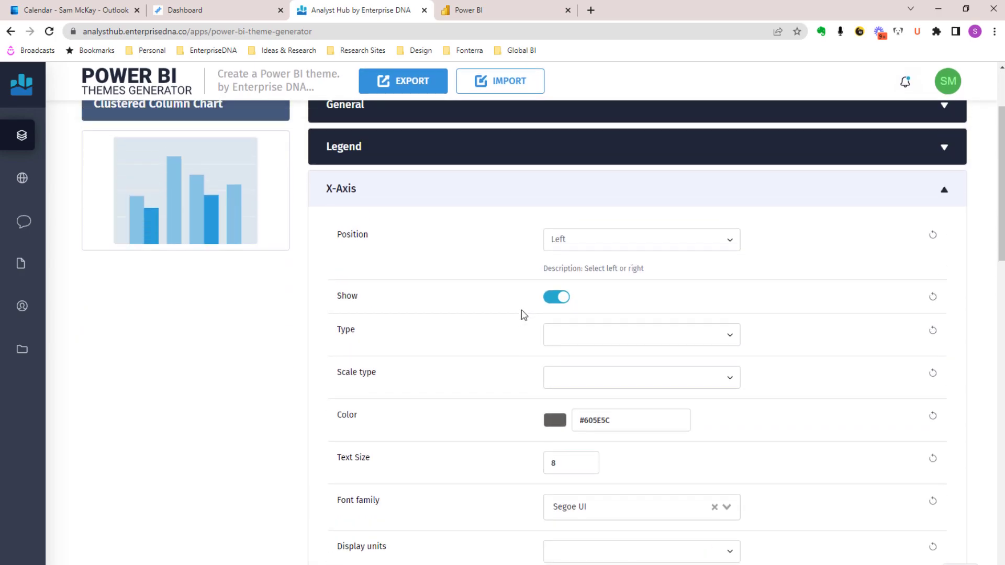
{"action": "scroll", "coordinate": [522, 316], "scroll_direction": "down", "scroll_amount": 4}
{"action": "scroll", "coordinate": [522, 316], "scroll_direction": "down", "scroll_amount": 4}
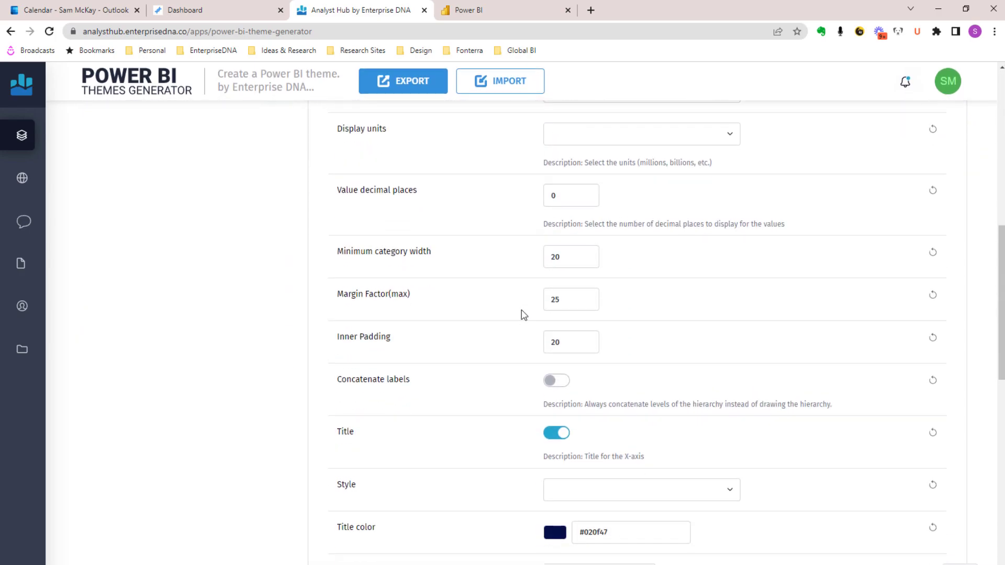
{"action": "left_click", "coordinate": [553, 431]}
Step: Turn off the Y-axis title for clustered column charts and collapse the X-axis settings
{"action": "scroll", "coordinate": [554, 434], "scroll_direction": "down", "scroll_amount": 4}
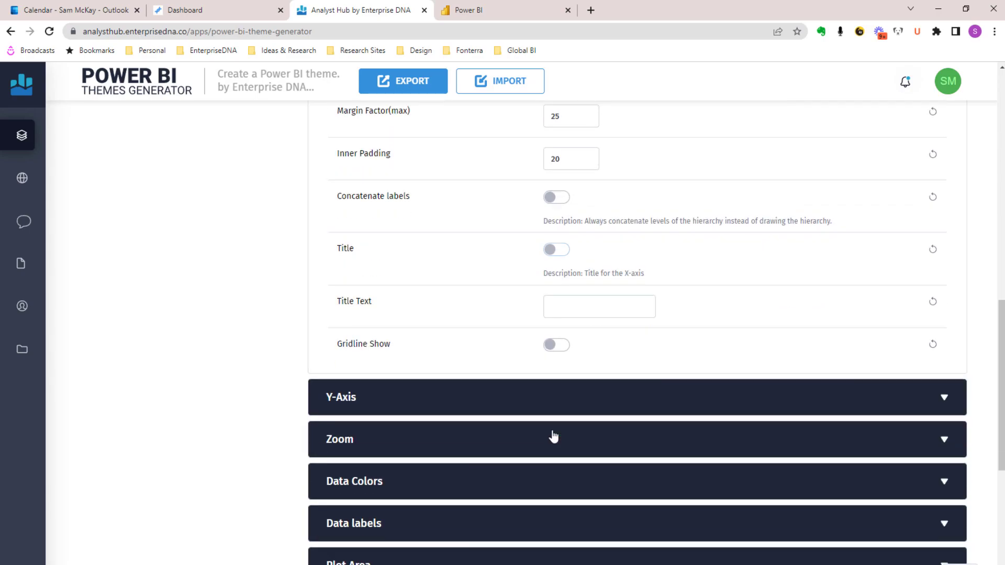
{"action": "left_click", "coordinate": [579, 399]}
{"action": "scroll", "coordinate": [579, 399], "scroll_direction": "down", "scroll_amount": 5}
{"action": "scroll", "coordinate": [571, 388], "scroll_direction": "down", "scroll_amount": 6}
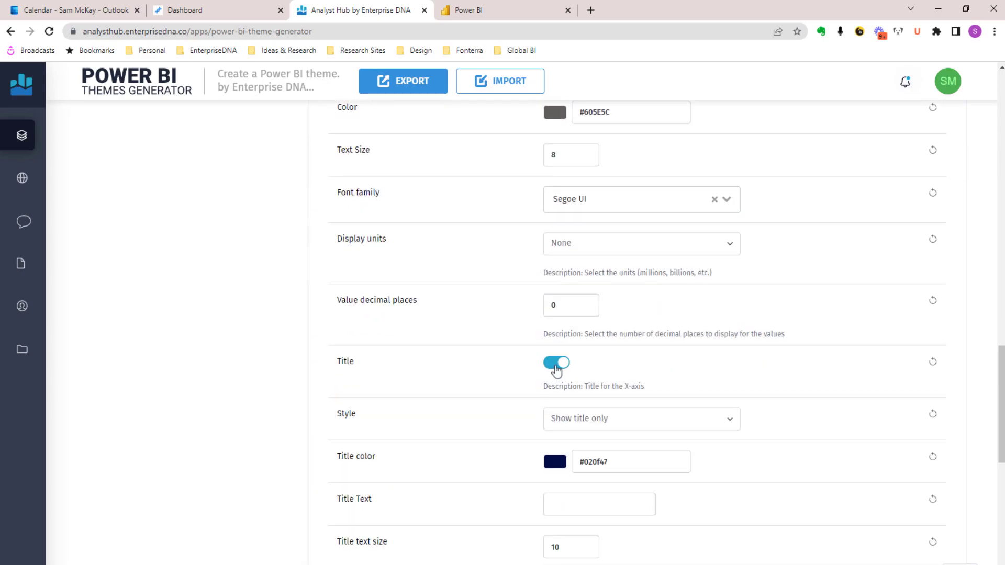
{"action": "left_click", "coordinate": [556, 364]}
{"action": "scroll", "coordinate": [536, 405], "scroll_direction": "up", "scroll_amount": 9}
{"action": "scroll", "coordinate": [535, 408], "scroll_direction": "up", "scroll_amount": 15}
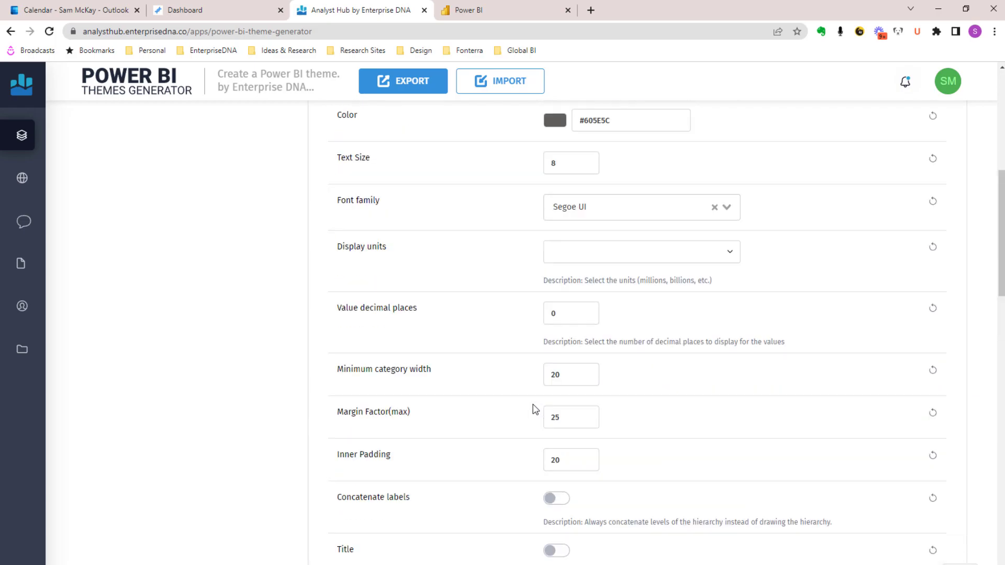
{"action": "left_click", "coordinate": [482, 280]}
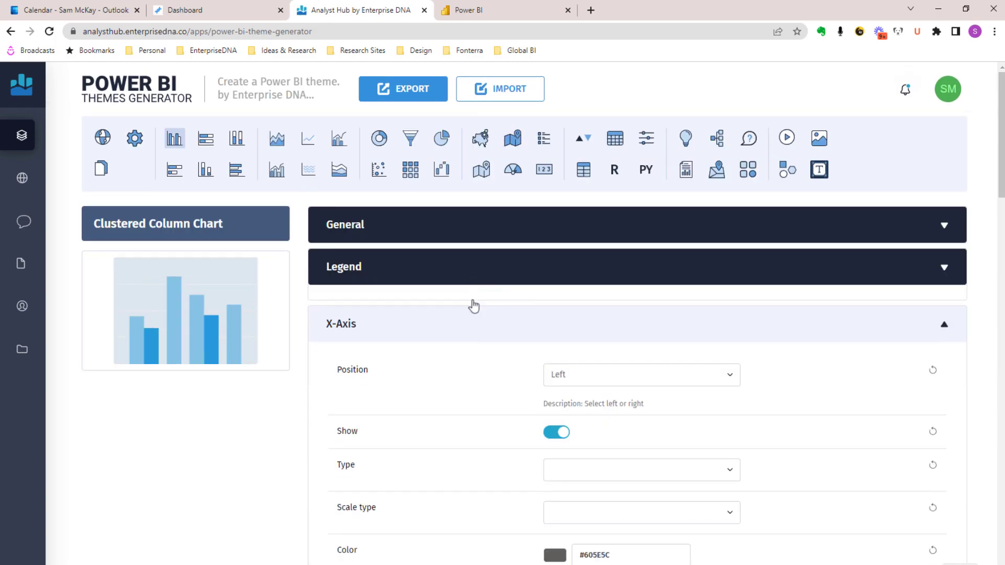
{"action": "left_click", "coordinate": [471, 309]}
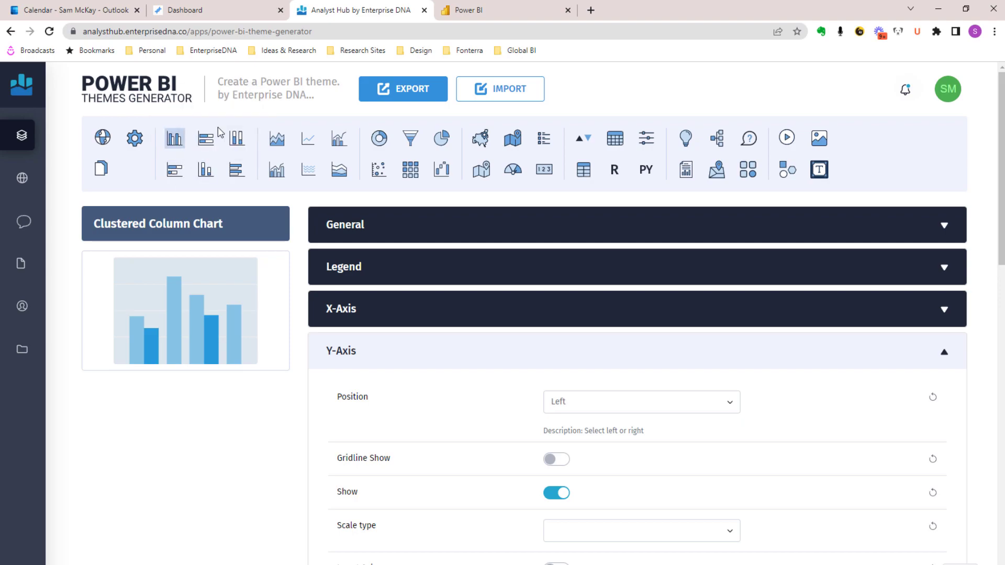
Step: View the theme settings for line charts with the Y-axis section collapsed
{"action": "left_click", "coordinate": [308, 138]}
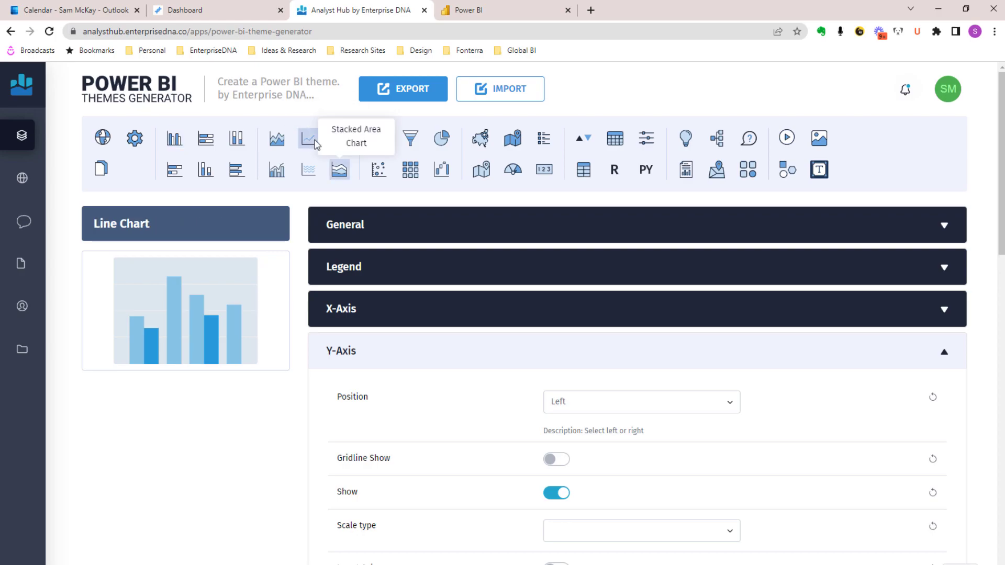
{"action": "left_click", "coordinate": [660, 352]}
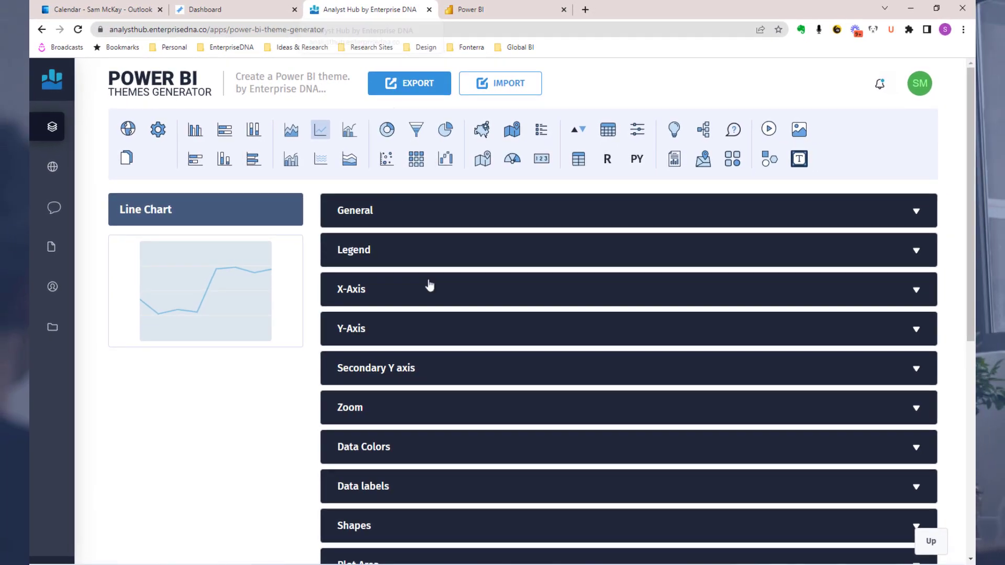
Step: Open the eDNA Json theme file from the eDNA PBI Light Theme folder in Notepad
{"action": "mouse_move", "coordinate": [542, 562]}
{"action": "key", "text": "alt+Tab"}
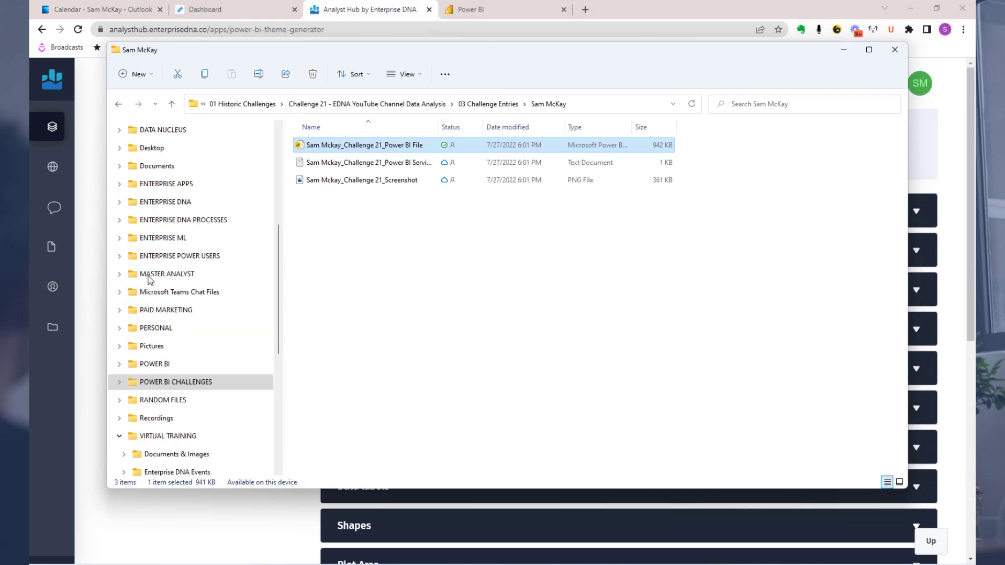
{"action": "scroll", "coordinate": [150, 280], "scroll_direction": "up", "scroll_amount": 1}
{"action": "key", "text": "alt+Tab"}
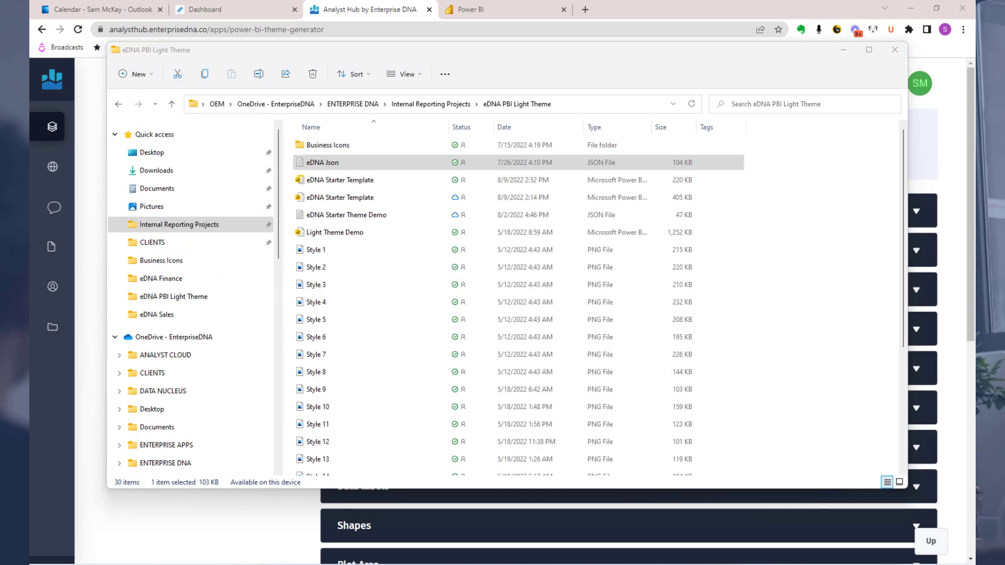
{"action": "key", "text": "Return"}
Step: Examine the theme definitions in the eDNA Json file, from the data colors through the visual and text box settings
{"action": "scroll", "coordinate": [374, 127], "scroll_direction": "down", "scroll_amount": 17}
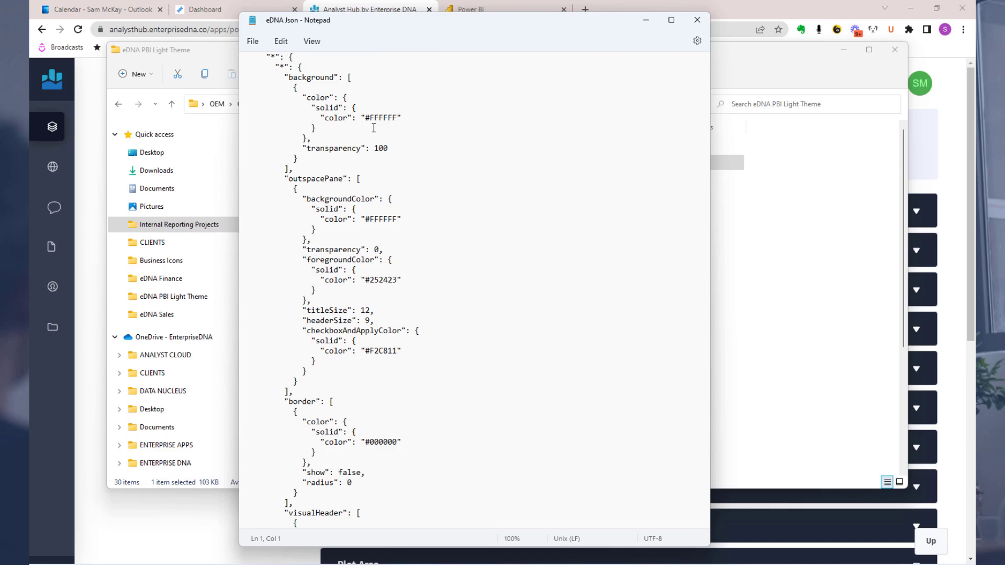
{"action": "scroll", "coordinate": [374, 128], "scroll_direction": "up", "scroll_amount": 17}
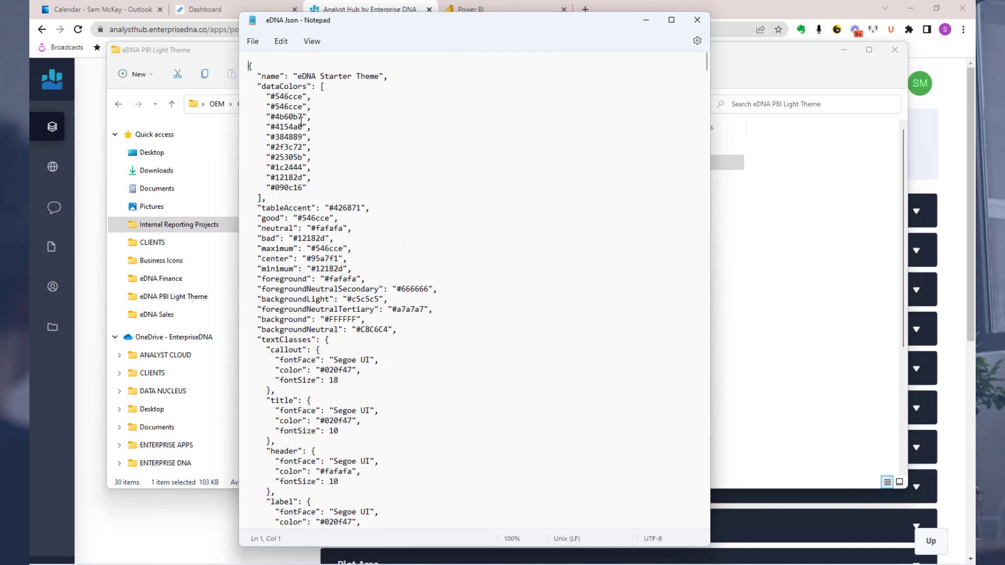
{"action": "scroll", "coordinate": [301, 122], "scroll_direction": "down", "scroll_amount": 20}
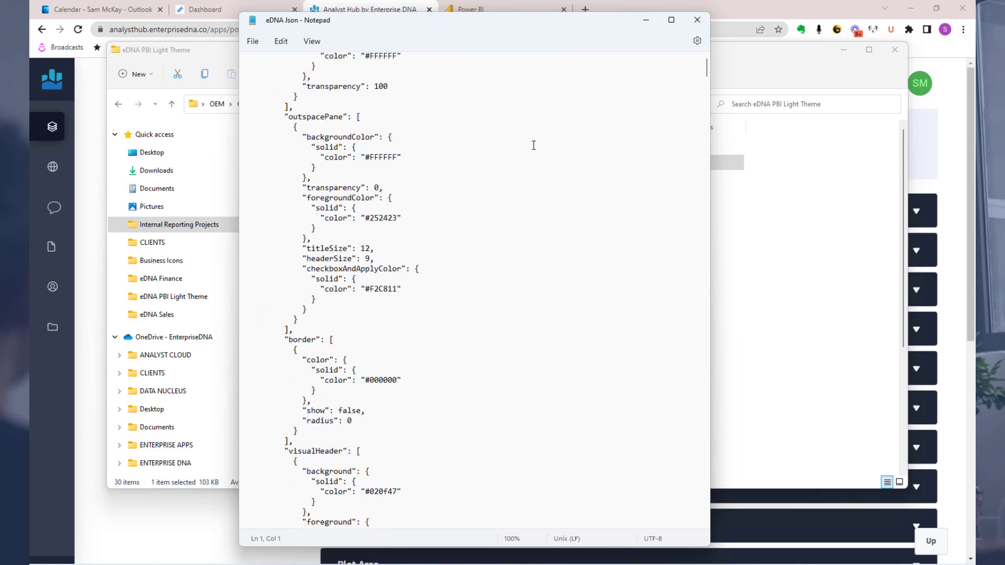
{"action": "scroll", "coordinate": [534, 145], "scroll_direction": "down", "scroll_amount": 20}
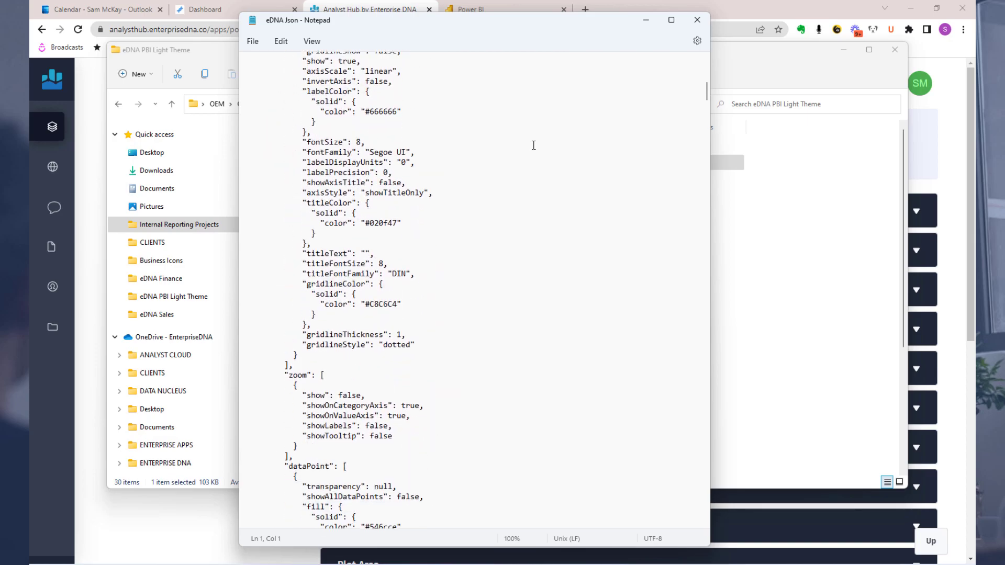
{"action": "scroll", "coordinate": [533, 144], "scroll_direction": "down", "scroll_amount": 9}
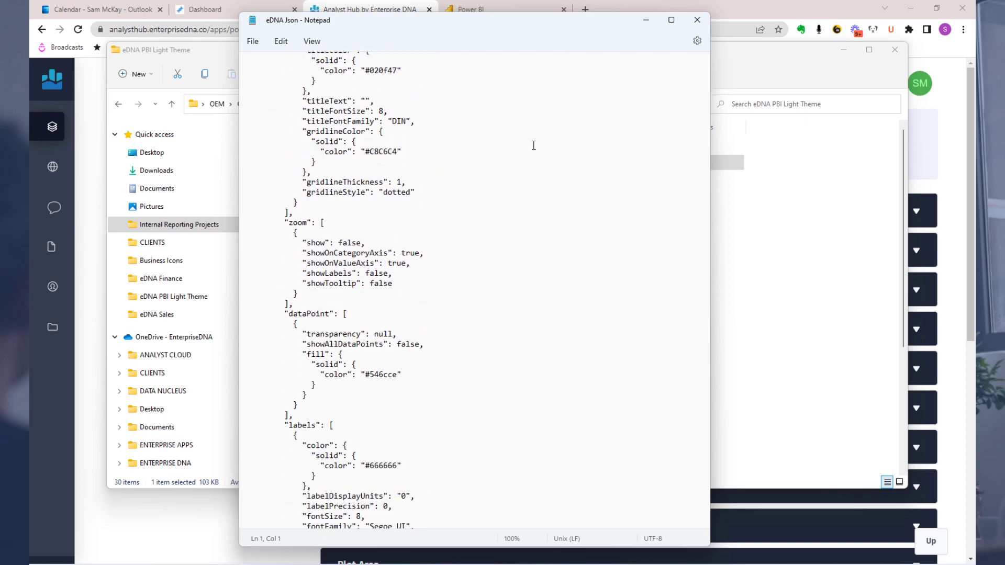
{"action": "scroll", "coordinate": [534, 145], "scroll_direction": "down", "scroll_amount": 20}
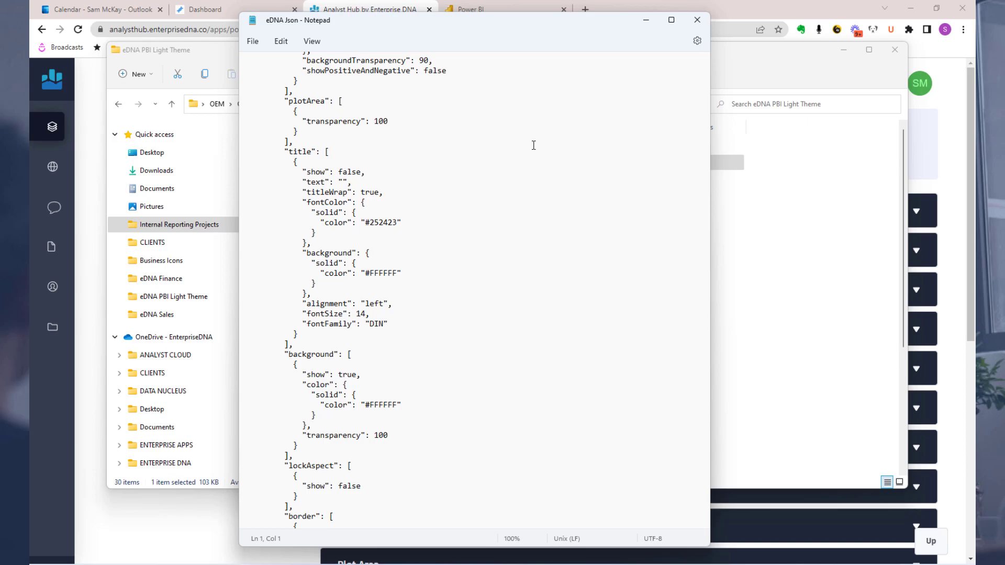
{"action": "scroll", "coordinate": [533, 145], "scroll_direction": "down", "scroll_amount": 20}
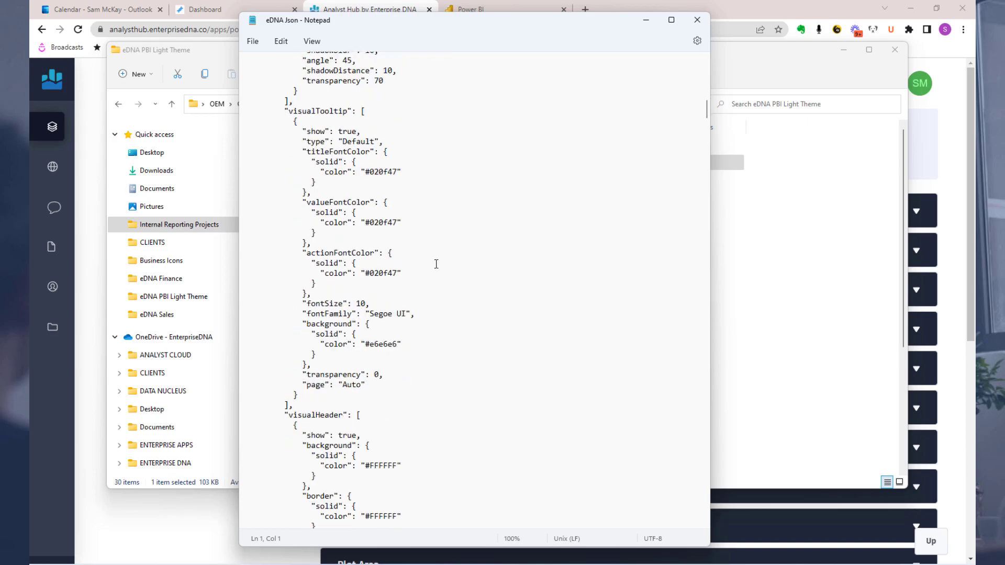
{"action": "scroll", "coordinate": [436, 263], "scroll_direction": "down", "scroll_amount": 9}
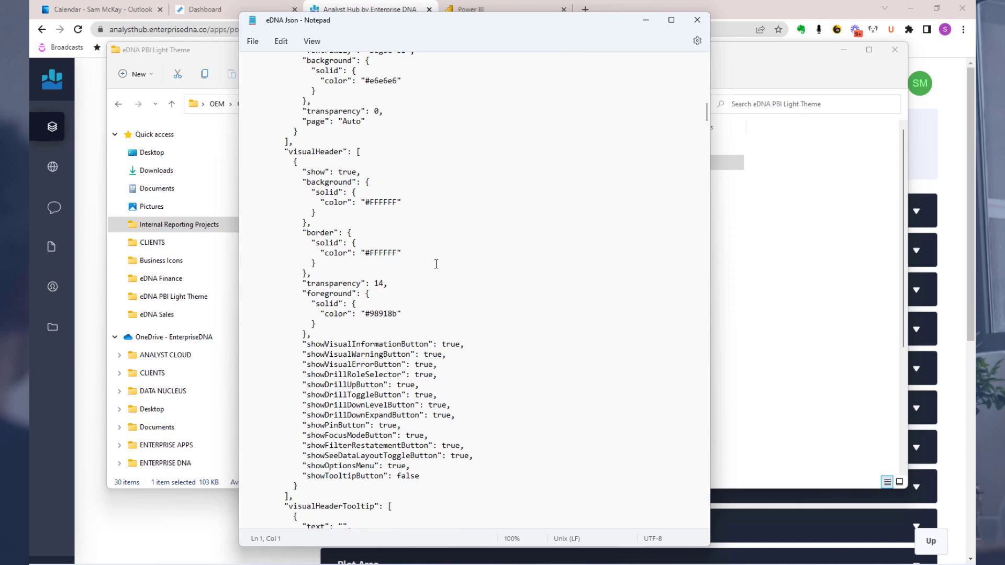
{"action": "scroll", "coordinate": [436, 264], "scroll_direction": "down", "scroll_amount": 11}
{"action": "scroll", "coordinate": [436, 263], "scroll_direction": "down", "scroll_amount": 6}
{"action": "scroll", "coordinate": [436, 264], "scroll_direction": "up", "scroll_amount": 6}
Step: Select the entire theme code in the eDNA Json file and look over the definitions near its end
{"action": "left_click", "coordinate": [392, 120]}
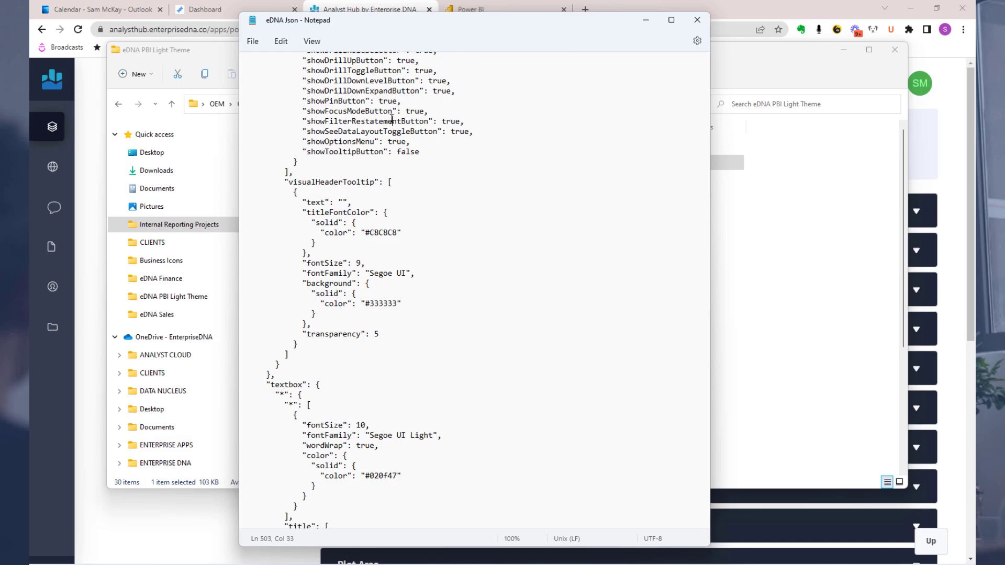
{"action": "key", "text": "ctrl+a"}
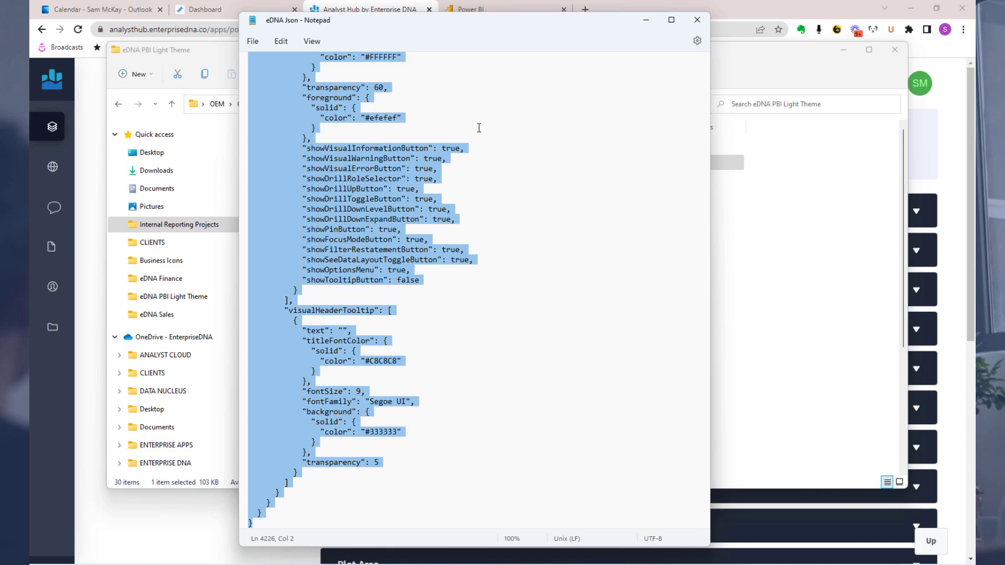
{"action": "scroll", "coordinate": [479, 128], "scroll_direction": "up", "scroll_amount": 6}
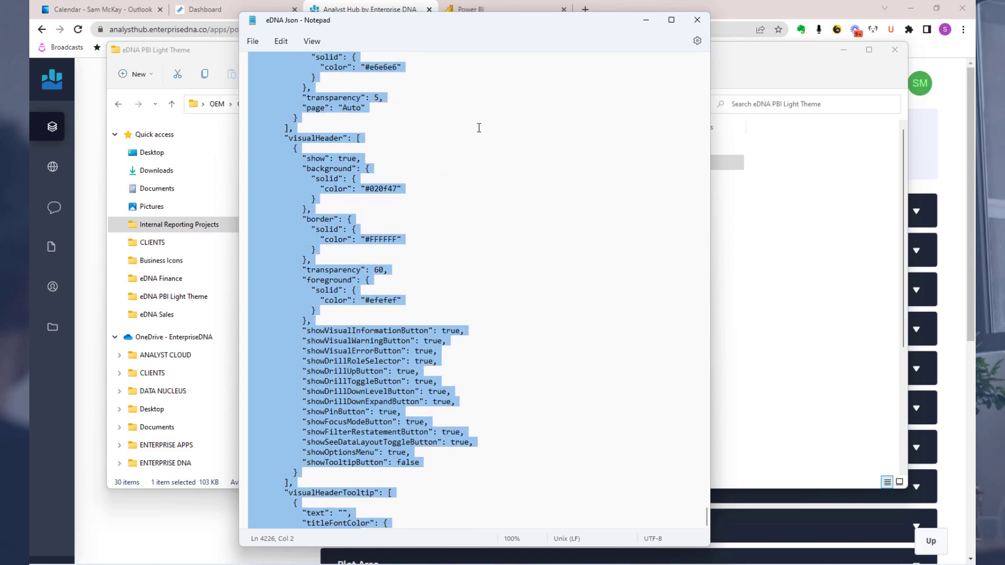
{"action": "scroll", "coordinate": [469, 196], "scroll_direction": "up", "scroll_amount": 2}
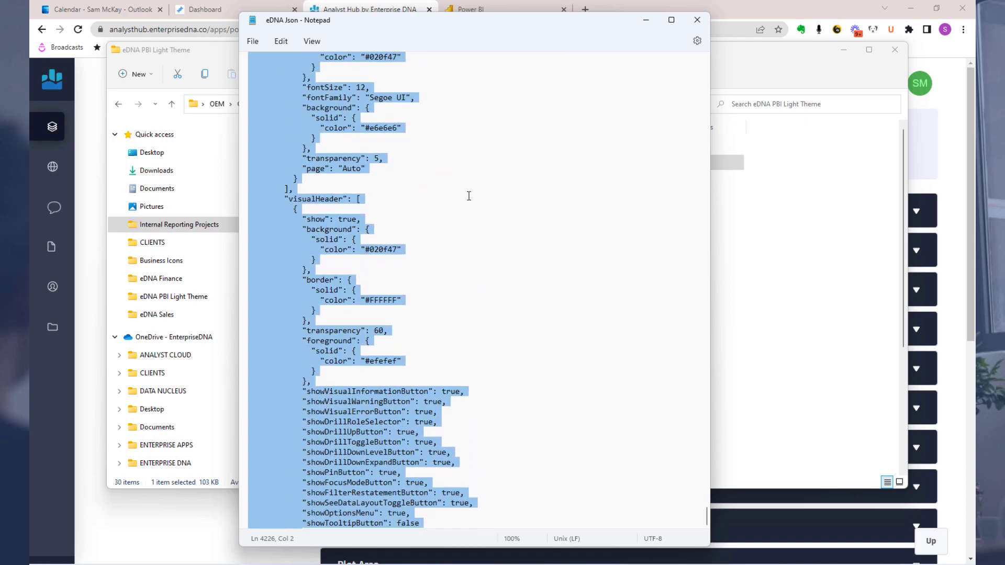
{"action": "key", "text": "ctrl+f"}
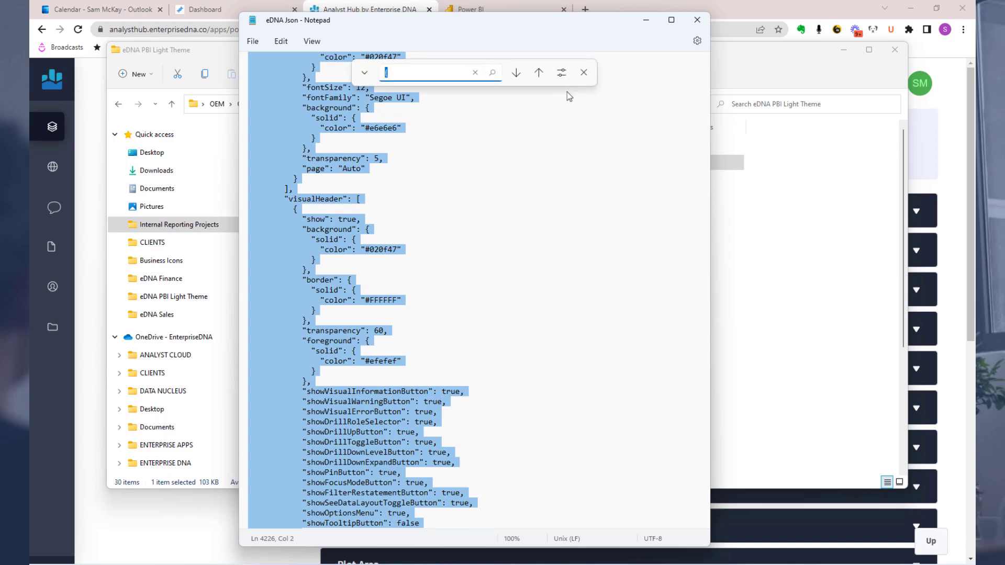
{"action": "left_click", "coordinate": [586, 78]}
{"action": "scroll", "coordinate": [465, 158], "scroll_direction": "up", "scroll_amount": 15}
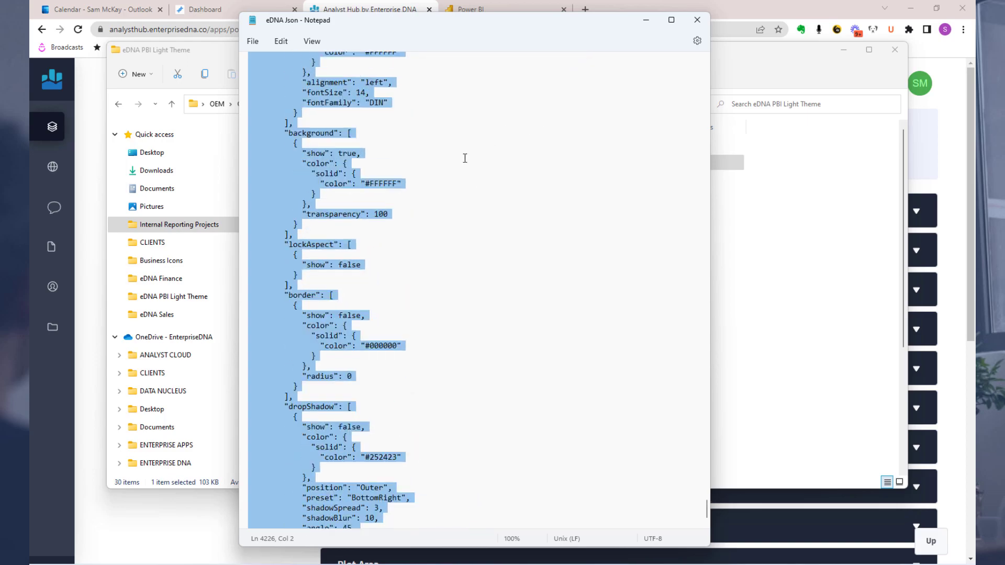
Step: Review the visual definitions back up to the start of the eDNA Json theme code and close the file
{"action": "left_click", "coordinate": [465, 158]}
{"action": "scroll", "coordinate": [465, 158], "scroll_direction": "up", "scroll_amount": 9}
{"action": "scroll", "coordinate": [465, 158], "scroll_direction": "up", "scroll_amount": 15}
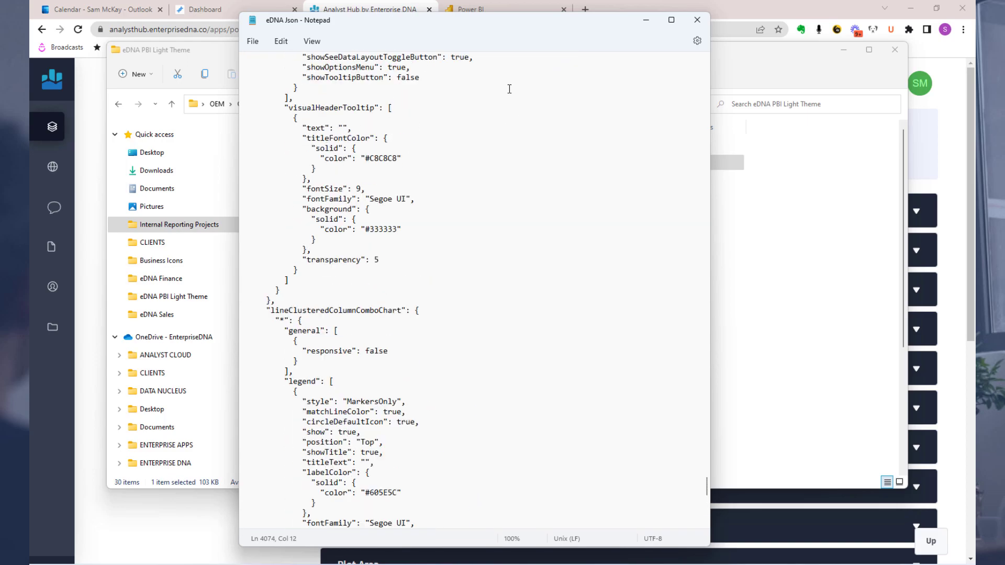
{"action": "scroll", "coordinate": [509, 89], "scroll_direction": "up", "scroll_amount": 5}
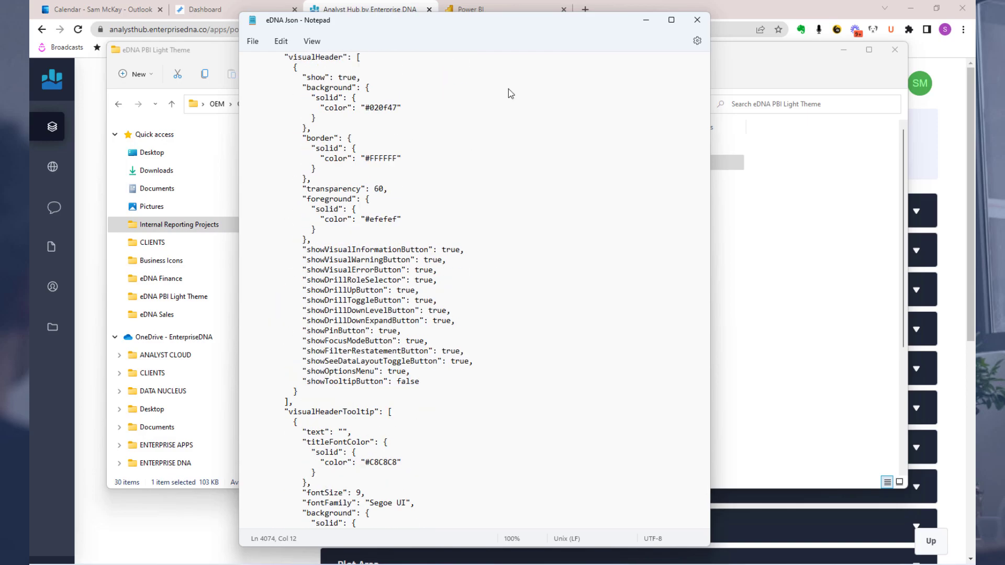
{"action": "scroll", "coordinate": [547, 116], "scroll_direction": "up", "scroll_amount": 20}
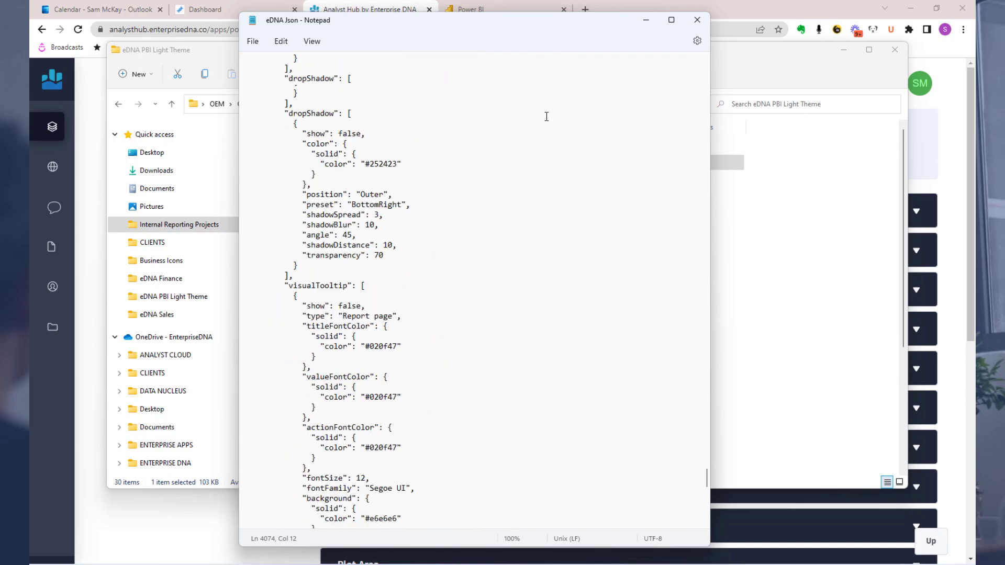
{"action": "scroll", "coordinate": [546, 116], "scroll_direction": "up", "scroll_amount": 8}
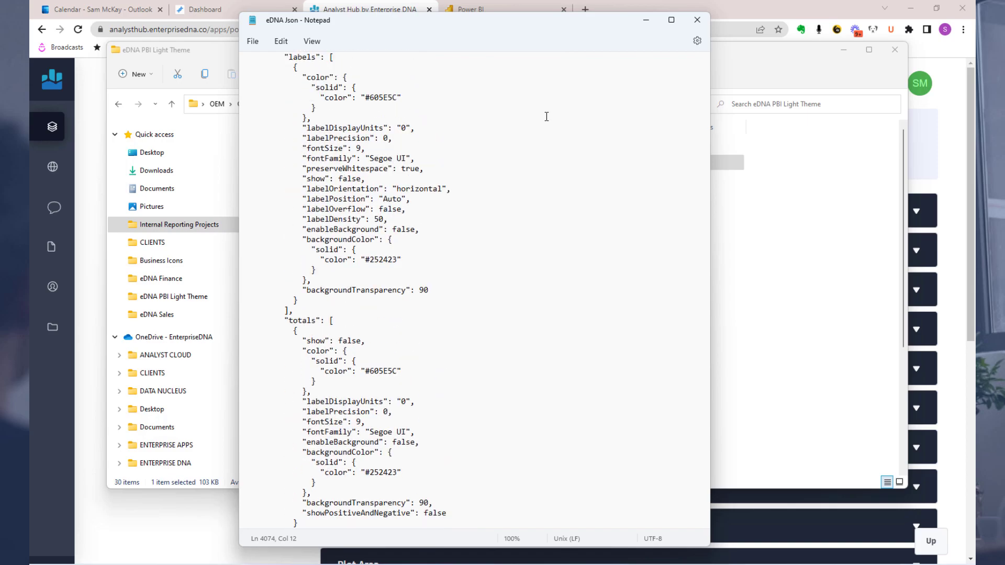
{"action": "left_click_drag", "start_coordinate": [705, 464], "coordinate": [657, 79]}
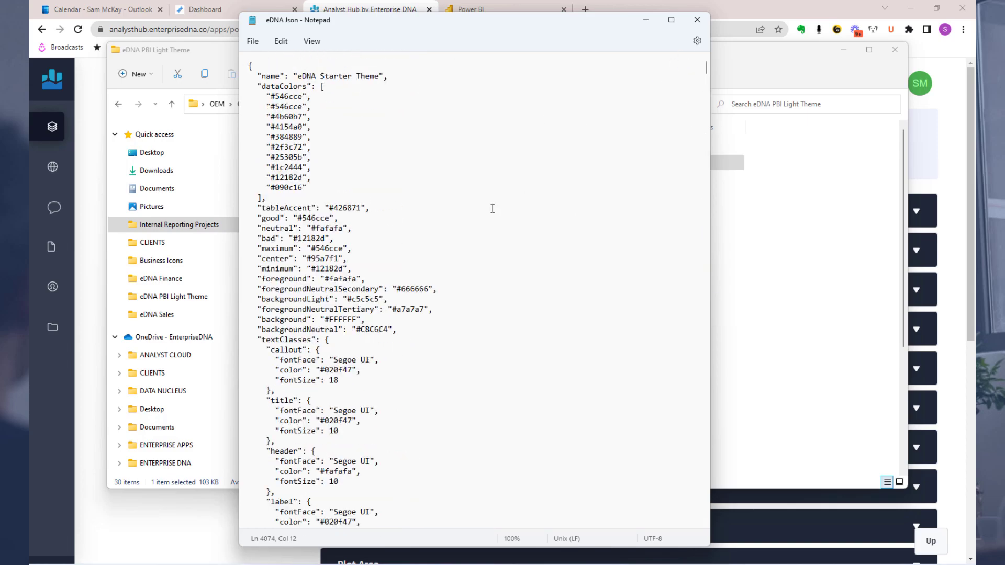
{"action": "left_click", "coordinate": [695, 19]}
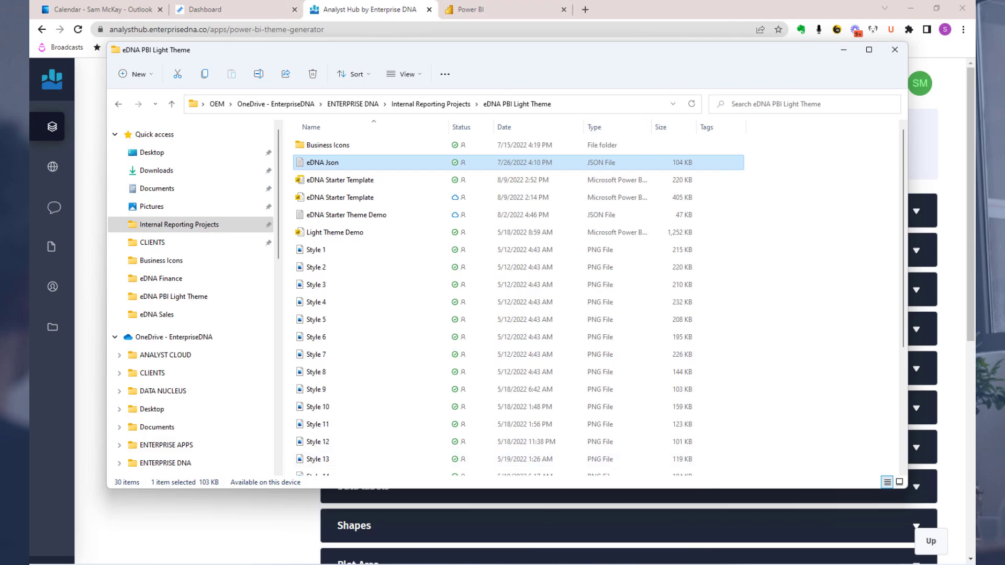
Step: Switch to the untitled Power BI Desktop report with the Enterprise DNA background
{"action": "left_click", "coordinate": [454, 523]}
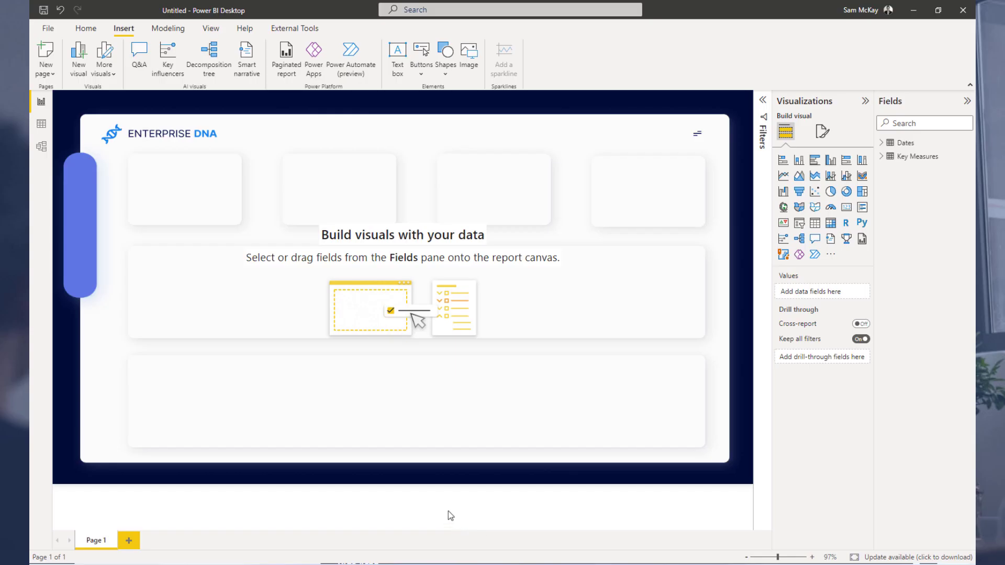
{"action": "left_click", "coordinate": [168, 28]}
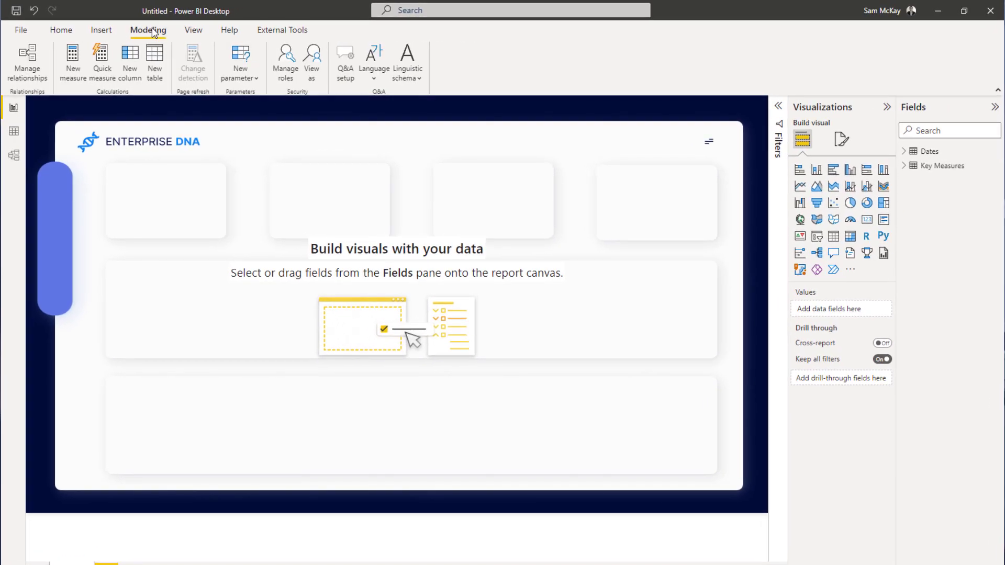
{"action": "mouse_move", "coordinate": [466, 563]}
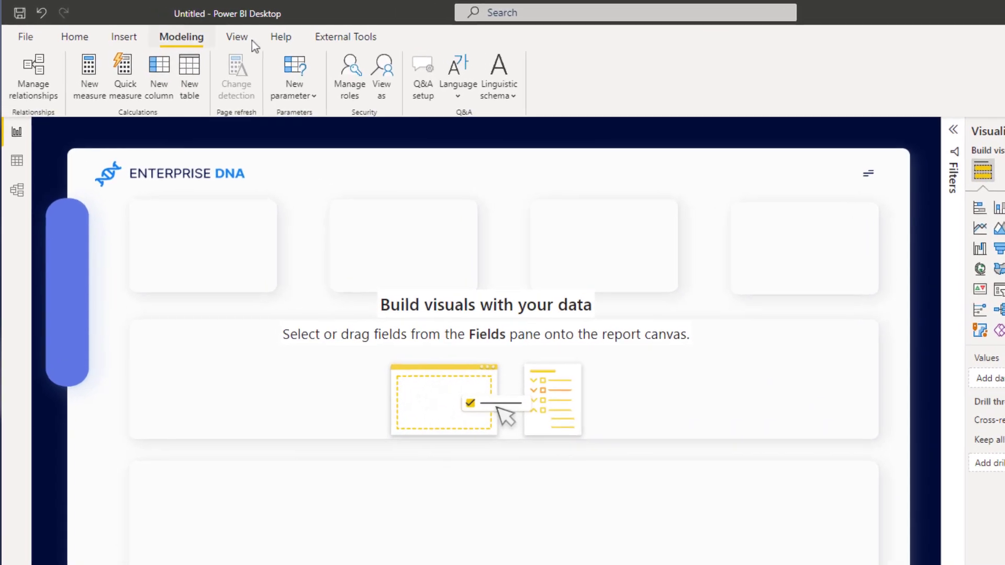
Step: Browse for report themes to view the JSON files in the eDNA PBI Light Theme folder, leaving without importing one
{"action": "left_click", "coordinate": [249, 37]}
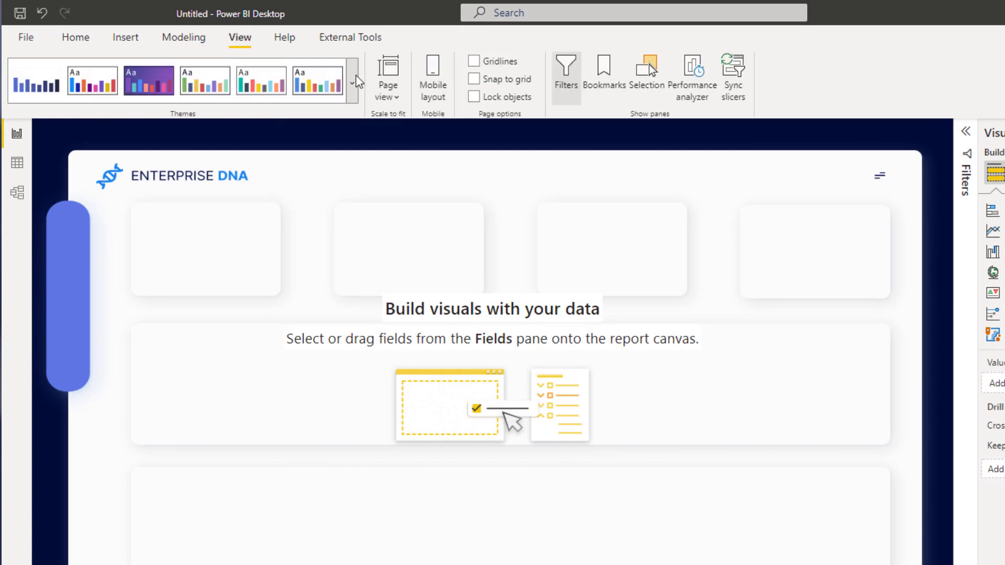
{"action": "left_click", "coordinate": [355, 78]}
{"action": "key", "text": "Down"}
{"action": "key", "text": "Down"}
{"action": "key", "text": "Down"}
{"action": "key", "text": "Down"}
{"action": "key", "text": "Down"}
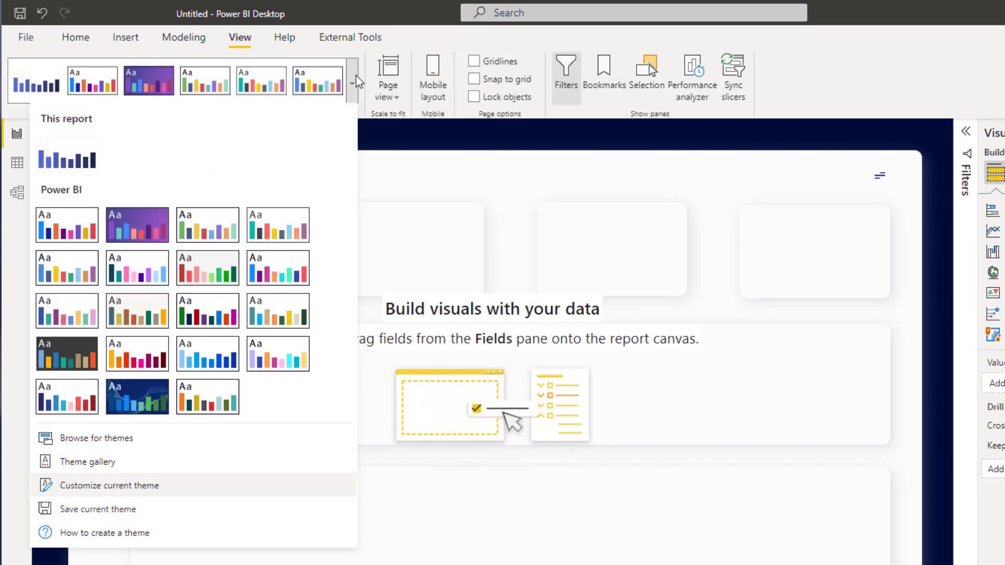
{"action": "left_click", "coordinate": [128, 440]}
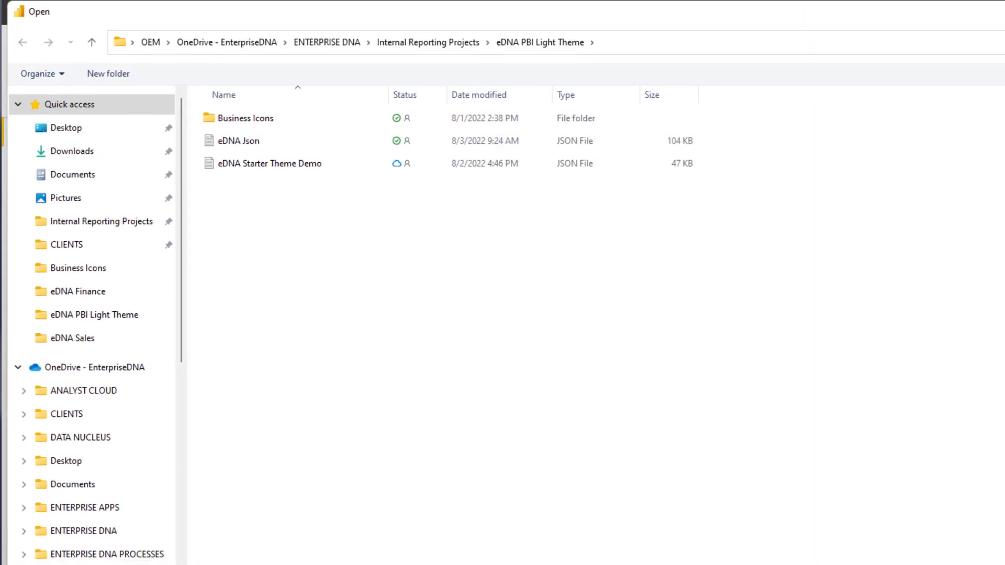
{"action": "key", "text": "Escape"}
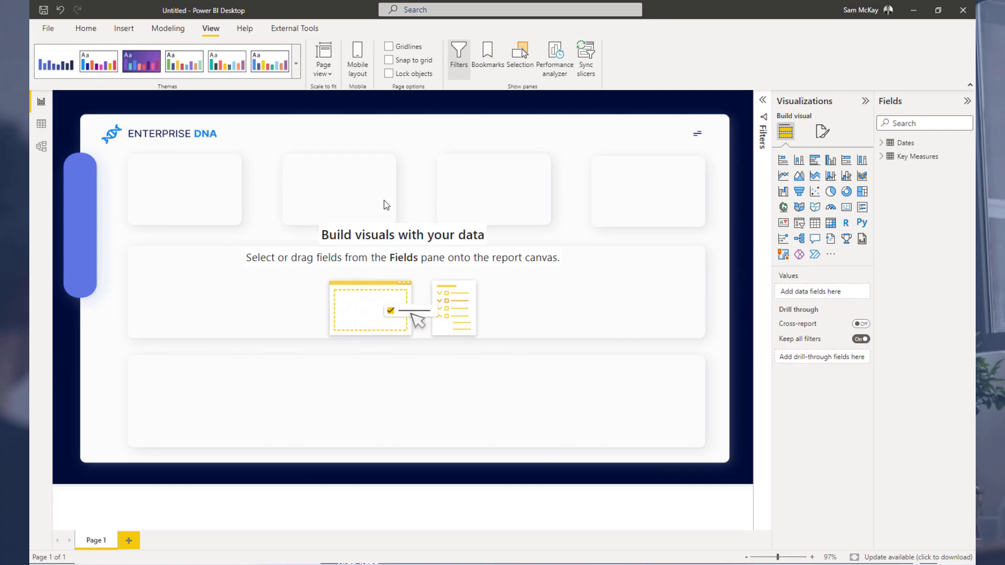
Step: Switch to Analyst Hub in the browser and look through the team documents of the Demo Company space
{"action": "mouse_move", "coordinate": [478, 563]}
{"action": "left_click", "coordinate": [421, 519]}
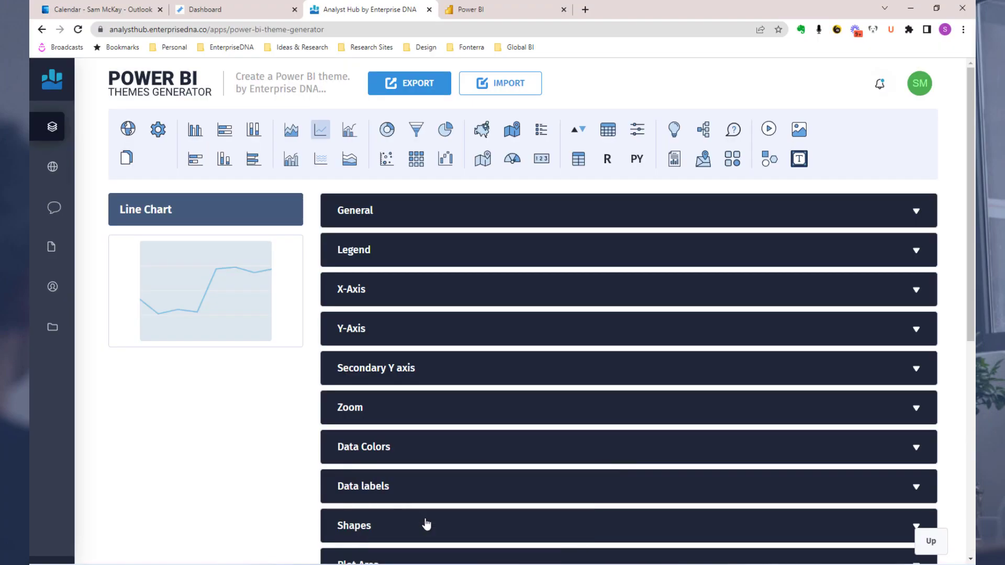
{"action": "left_click", "coordinate": [52, 126]}
{"action": "left_click", "coordinate": [82, 274]}
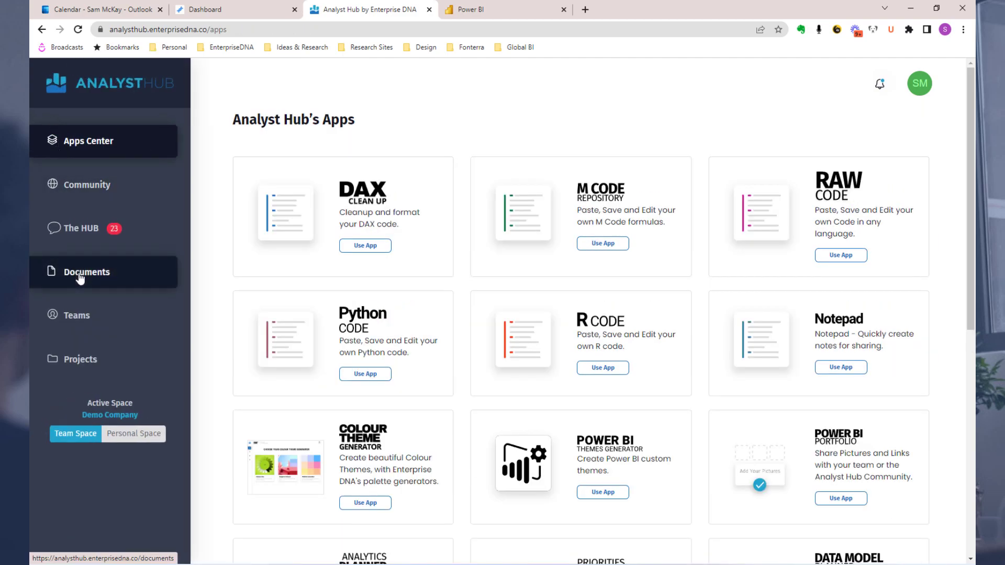
{"action": "scroll", "coordinate": [51, 295], "scroll_direction": "down", "scroll_amount": 6}
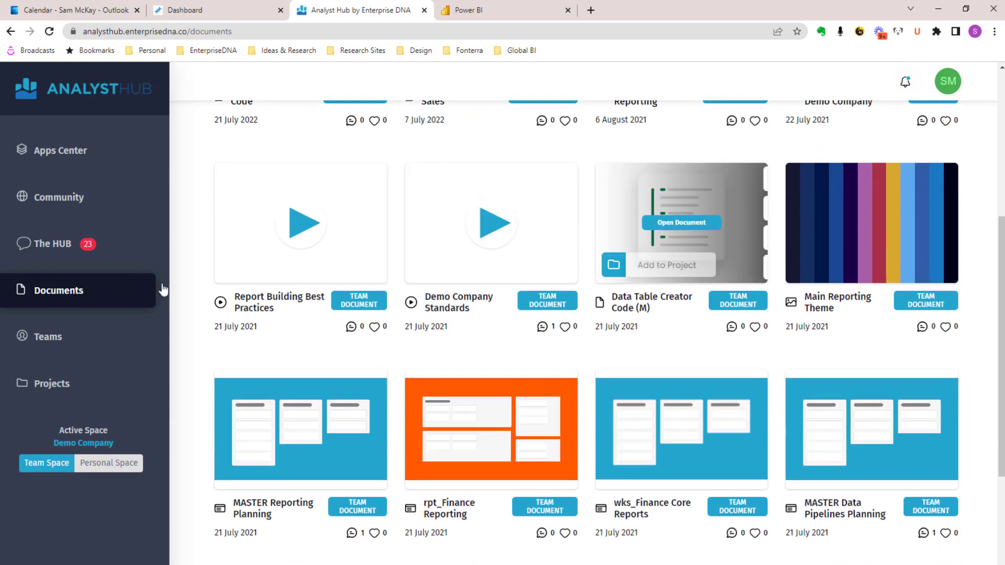
{"action": "mouse_move", "coordinate": [685, 253]}
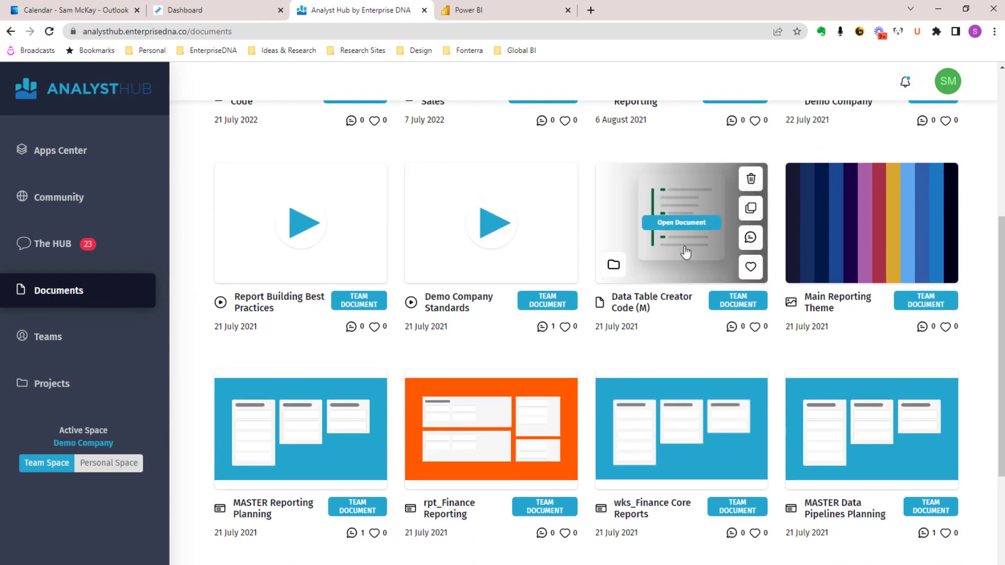
{"action": "scroll", "coordinate": [698, 285], "scroll_direction": "down", "scroll_amount": 5}
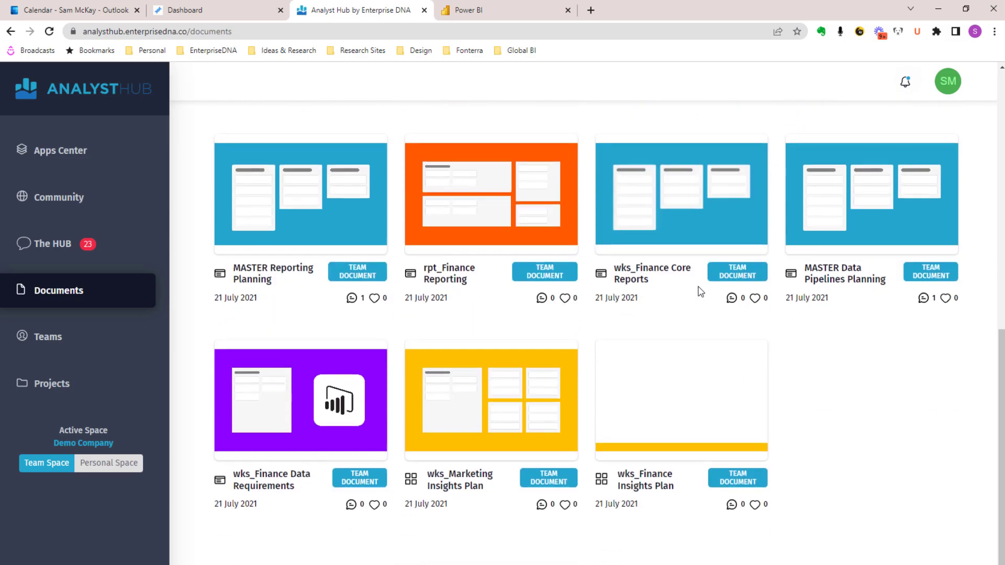
{"action": "scroll", "coordinate": [186, 215], "scroll_direction": "up", "scroll_amount": 15}
Step: Filter the community documents by DAX and open the one about summing the difference between two dates in a measure
{"action": "left_click", "coordinate": [89, 198]}
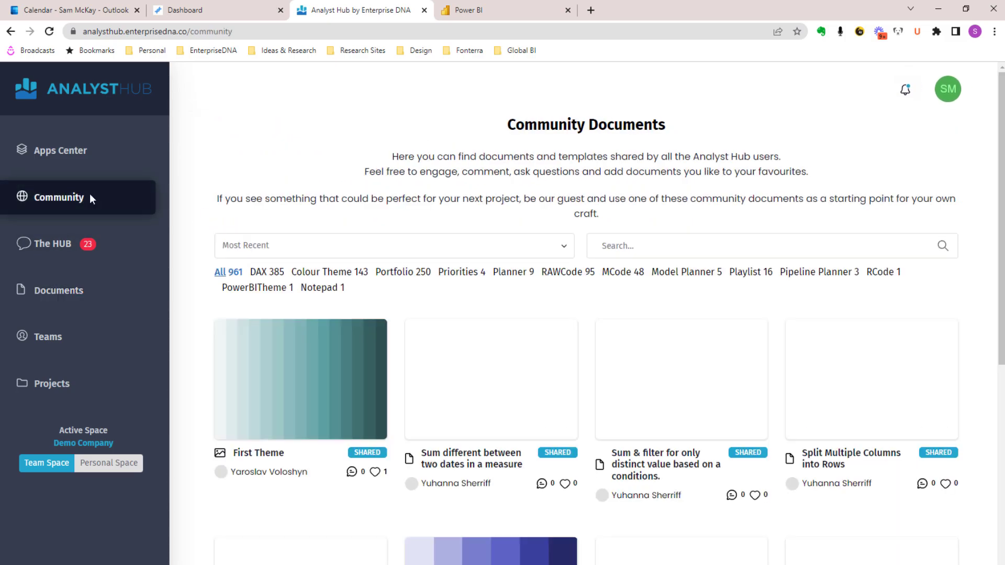
{"action": "left_click", "coordinate": [266, 272]}
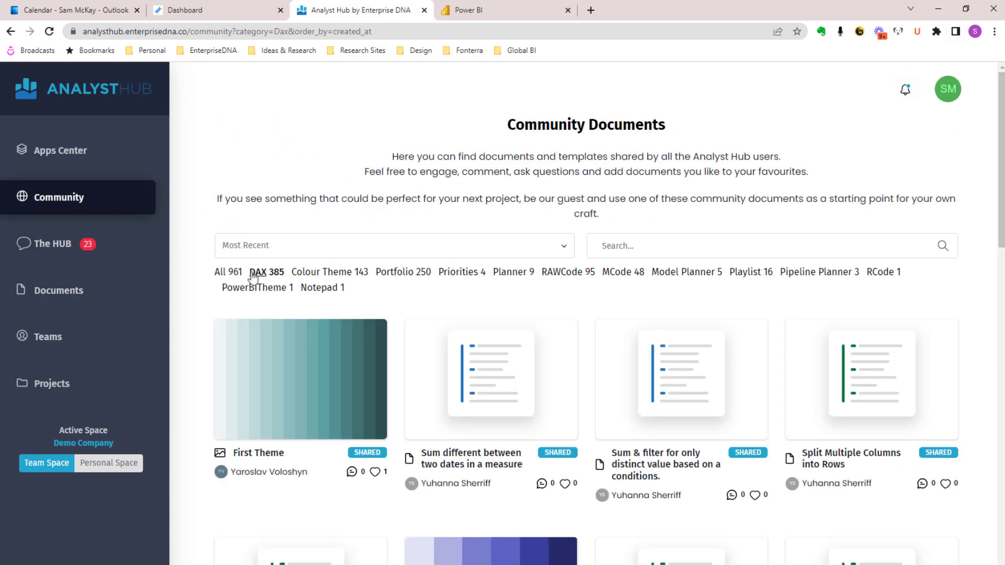
{"action": "left_click", "coordinate": [285, 382]}
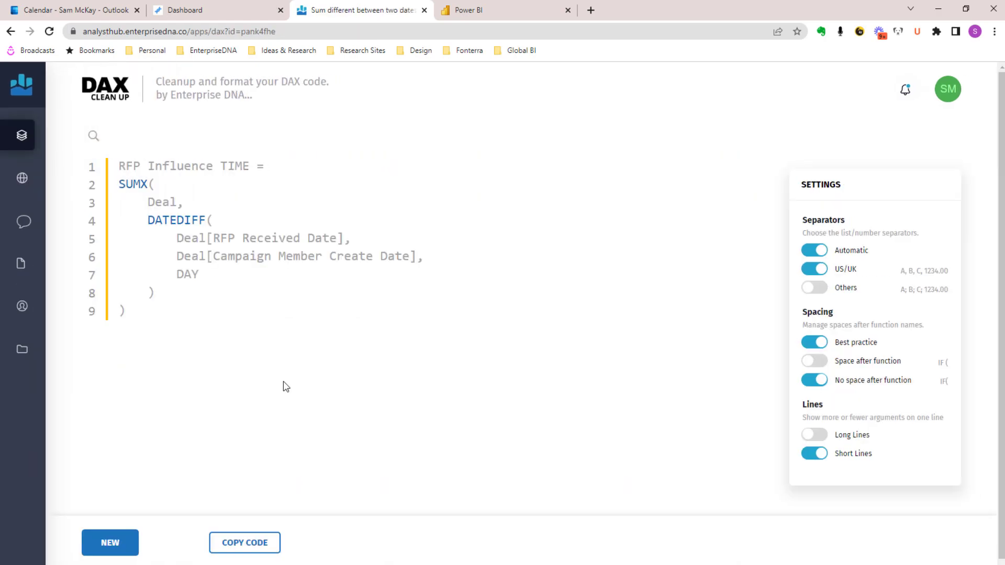
Step: Return to Analyst Hub's Apps Center and switch to the untitled Power BI Desktop report with the Enterprise DNA background
{"action": "left_click", "coordinate": [22, 135]}
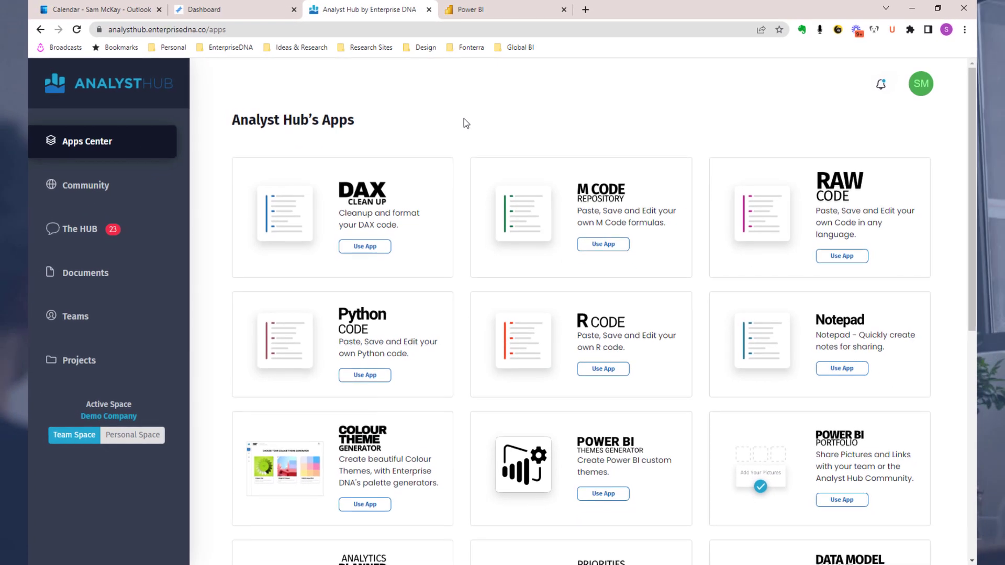
{"action": "mouse_move", "coordinate": [529, 563]}
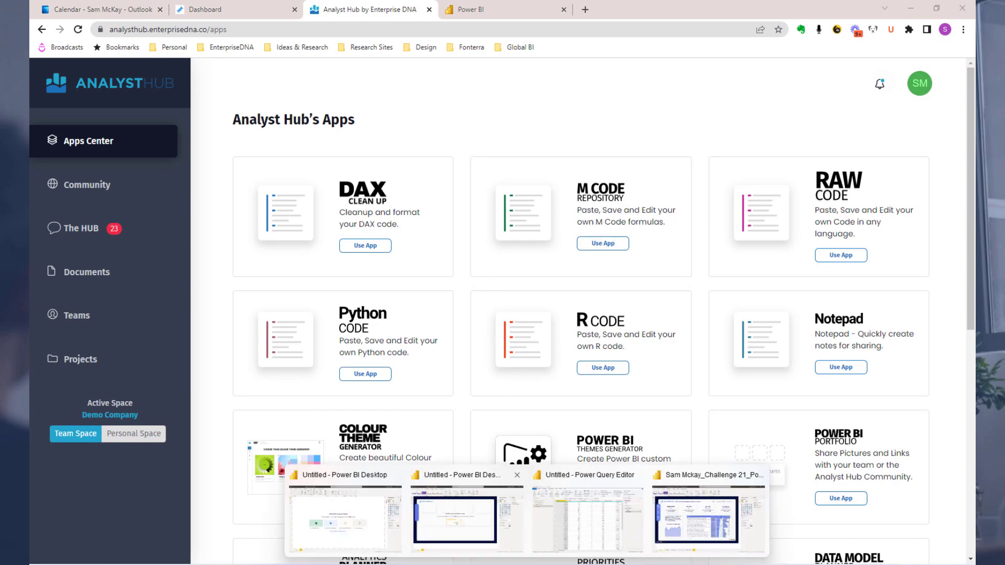
{"action": "left_click", "coordinate": [486, 521]}
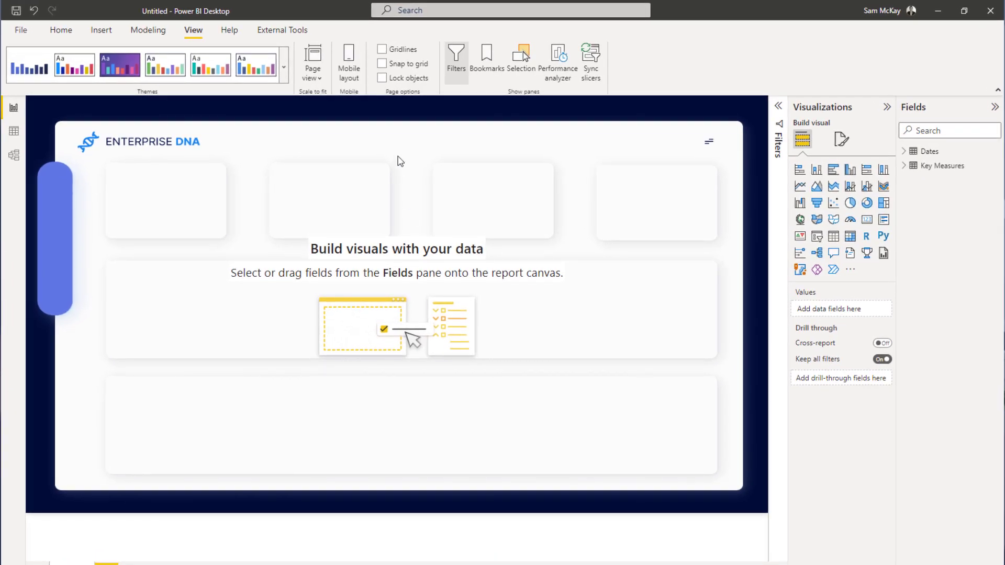